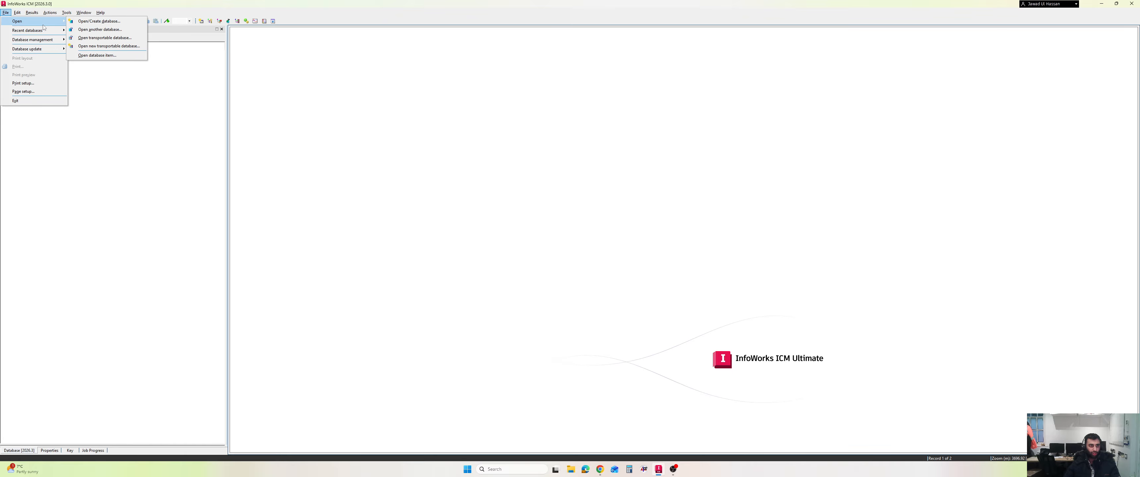
Open the transportable database View_Sim_Rolls.icmt from the icmART folder
{"action": "left_click", "coordinate": [106, 39]}
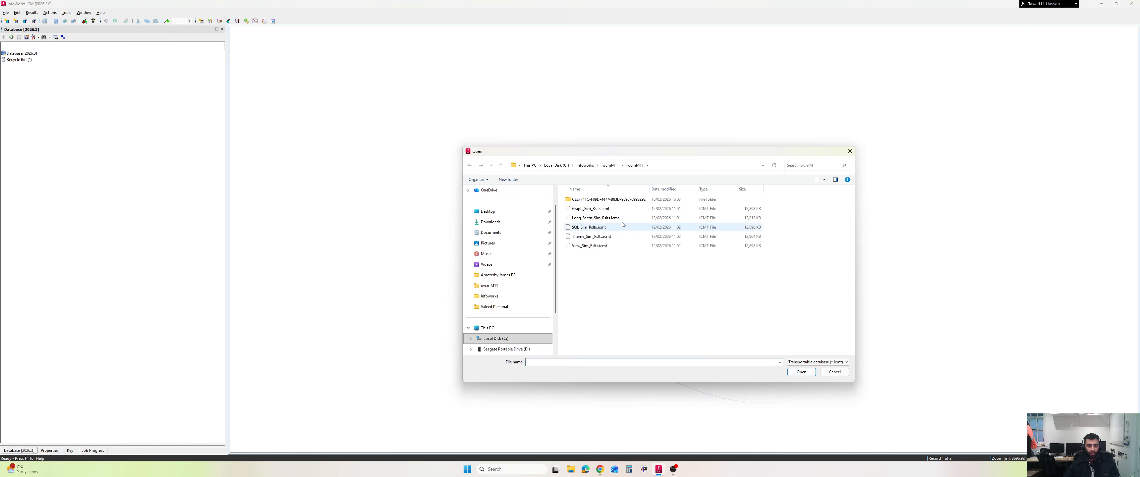
{"action": "left_click", "coordinate": [631, 210]}
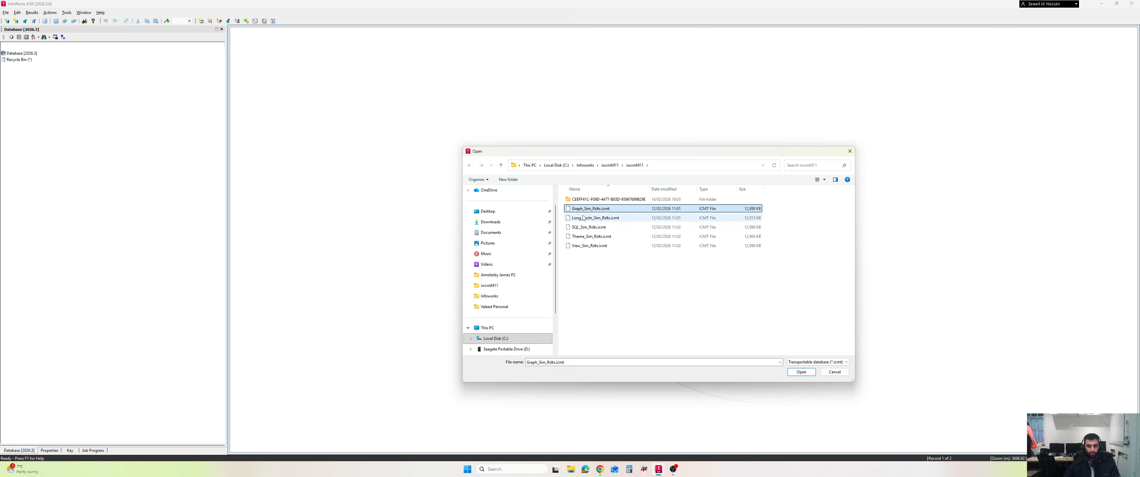
{"action": "left_click", "coordinate": [581, 227]}
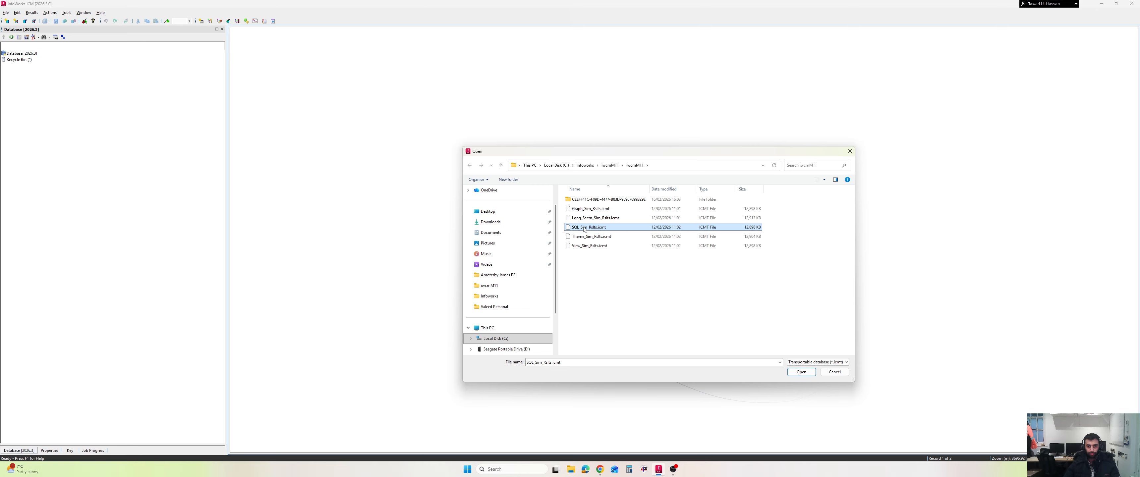
{"action": "left_click", "coordinate": [593, 209]}
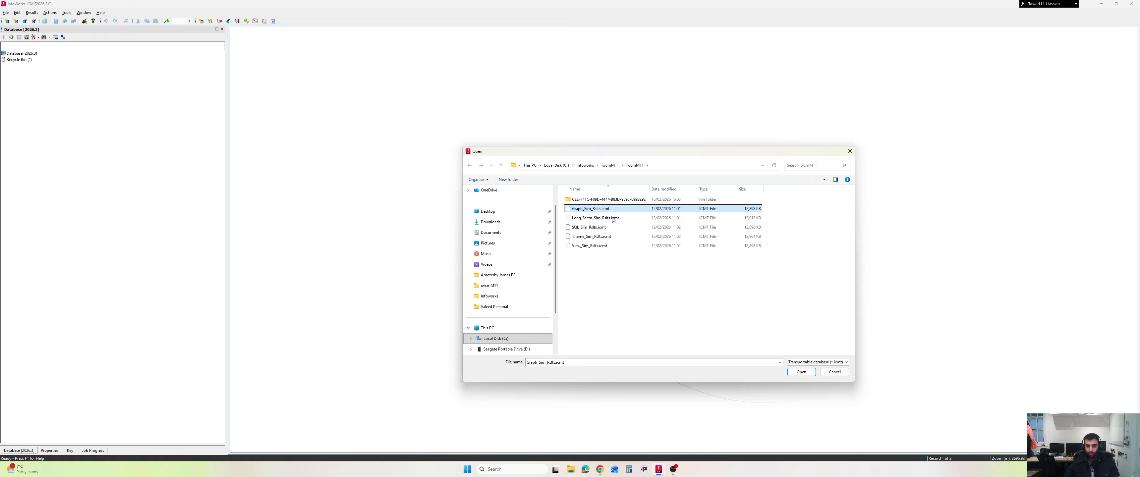
{"action": "left_click", "coordinate": [593, 246]}
{"action": "left_click", "coordinate": [801, 373]}
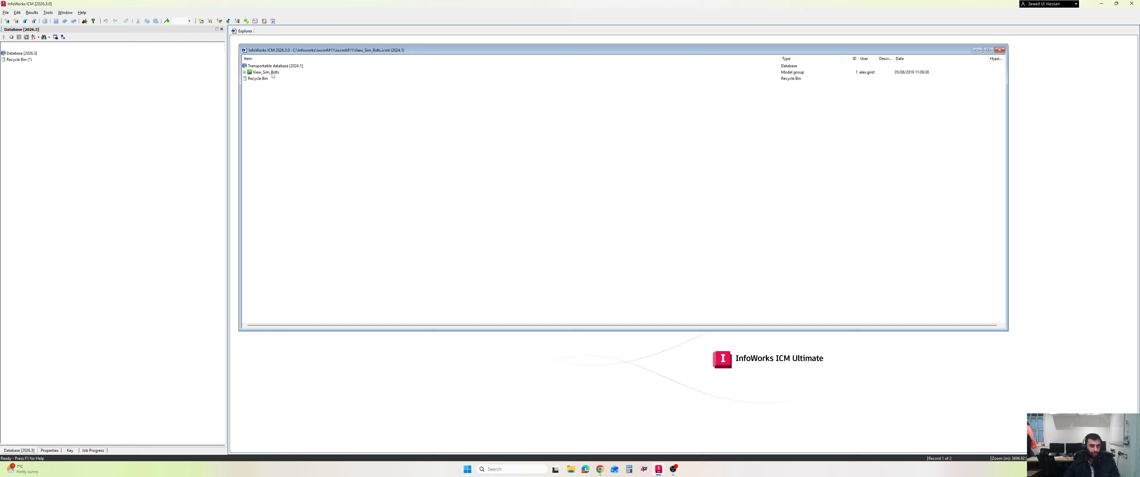
Copy the View_Sim_Rolls model group into the main database, including its simulation results
{"action": "right_click", "coordinate": [272, 73]}
{"action": "left_click", "coordinate": [300, 113]}
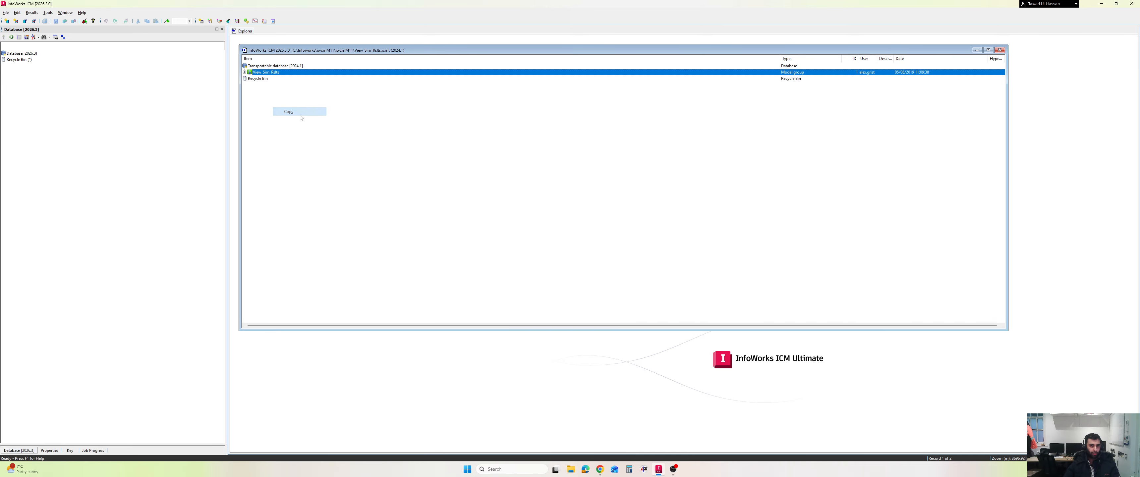
{"action": "right_click", "coordinate": [20, 53]}
{"action": "left_click", "coordinate": [49, 75]}
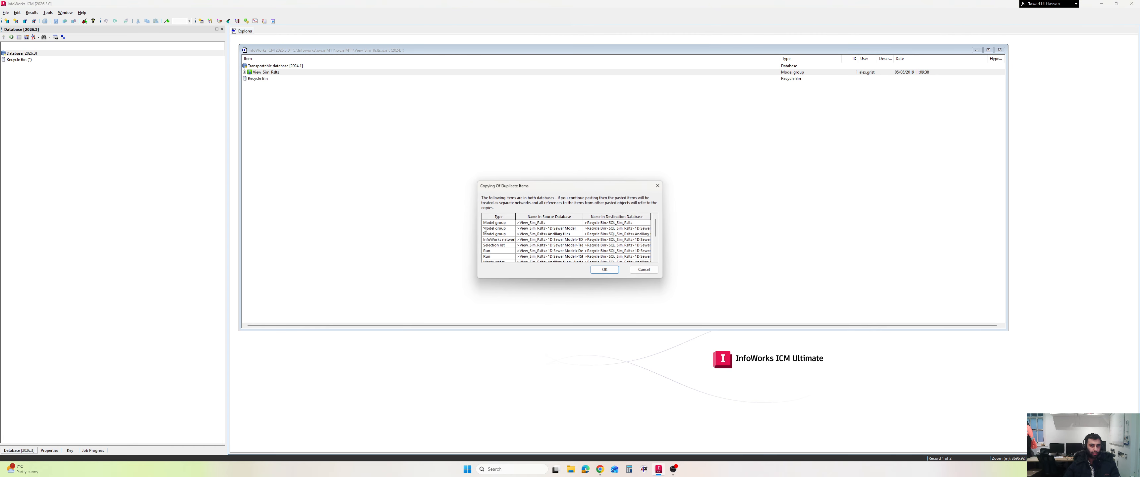
{"action": "left_click", "coordinate": [605, 269]}
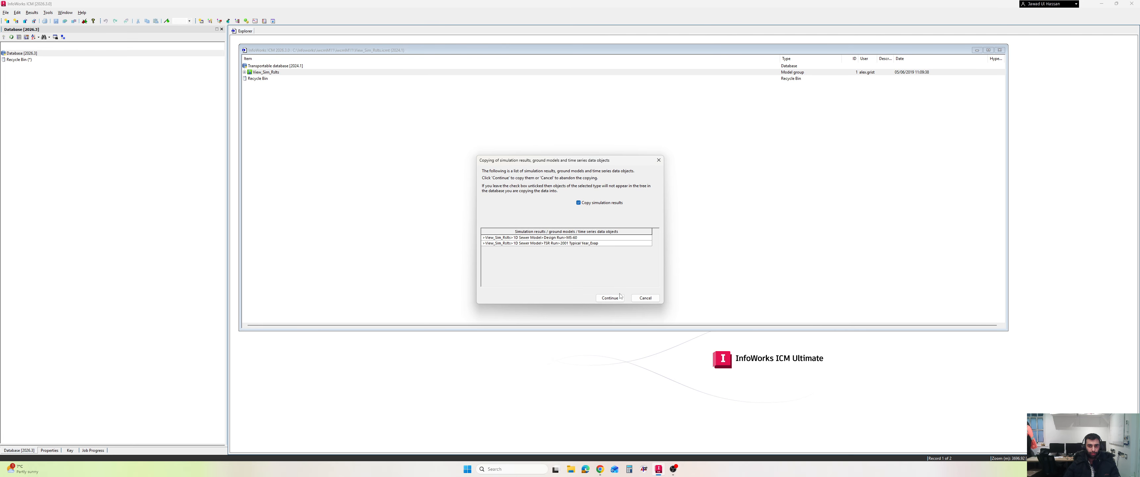
{"action": "left_click", "coordinate": [619, 297]}
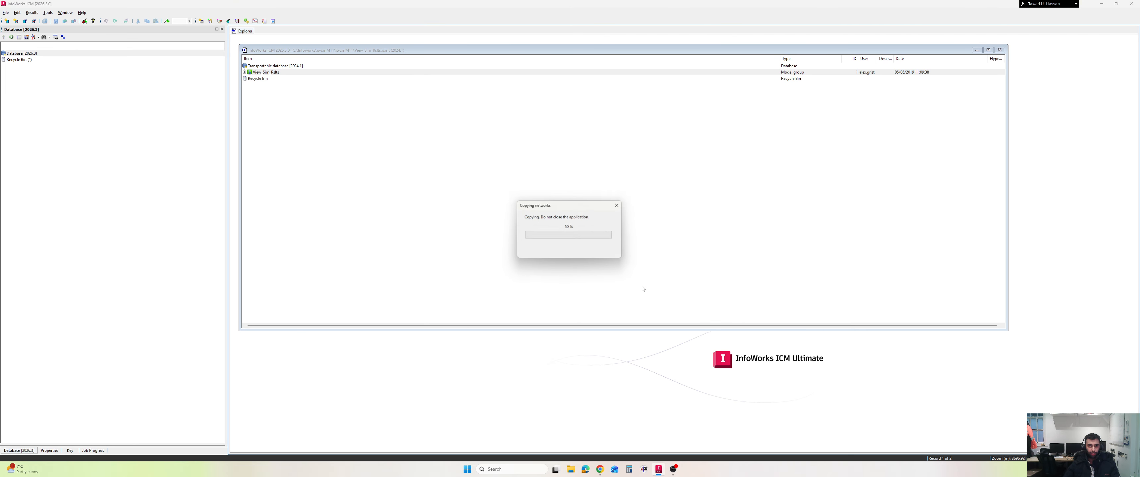
Close the transportable database window, expand the copied group and open the MS-60 design run results in a GeoPlan
{"action": "left_click", "coordinate": [1000, 50]}
{"action": "left_click", "coordinate": [20, 60]}
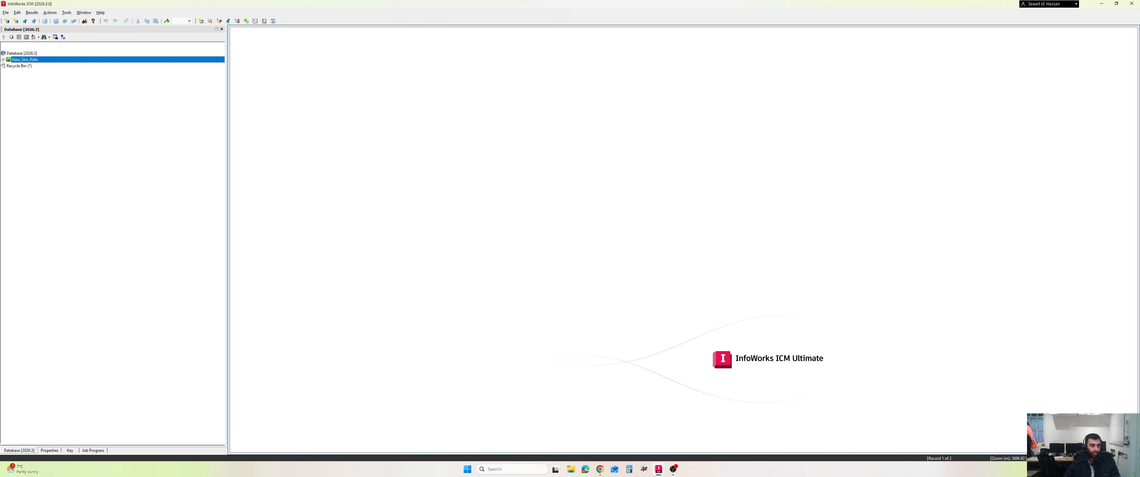
{"action": "left_click", "coordinate": [3, 60]}
{"action": "left_click", "coordinate": [8, 71]}
{"action": "left_click", "coordinate": [8, 66]}
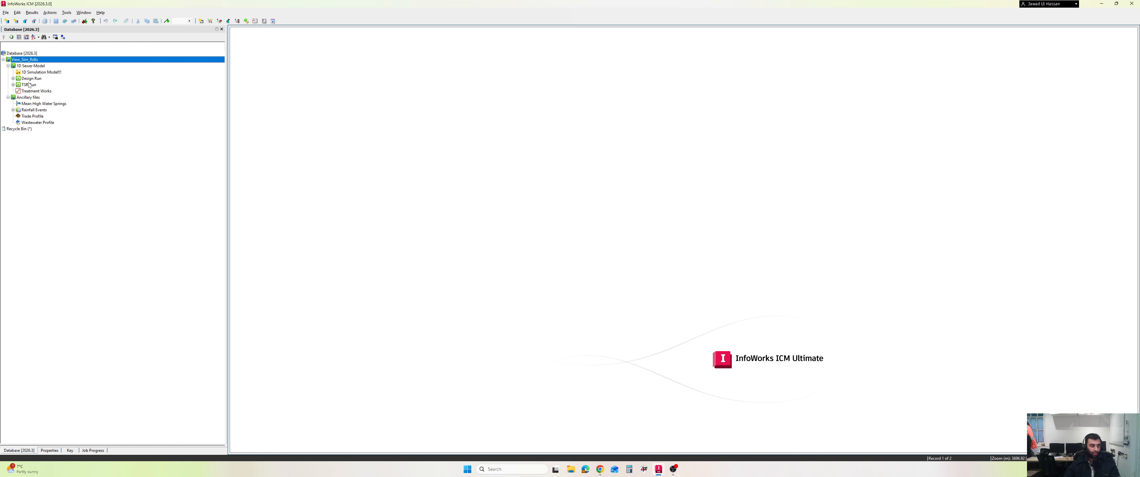
{"action": "left_click", "coordinate": [13, 78]}
{"action": "left_click_drag", "start_coordinate": [32, 85], "coordinate": [420, 123]}
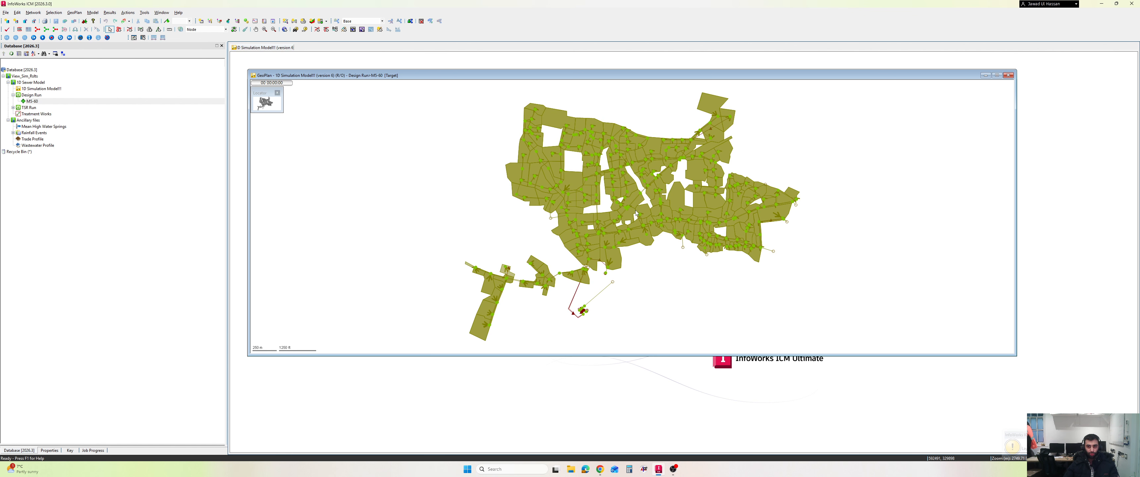
Maximise the GeoPlan and view the simulation results properties of a conduit and then its upstream manhole
{"action": "left_click", "coordinate": [1000, 76]}
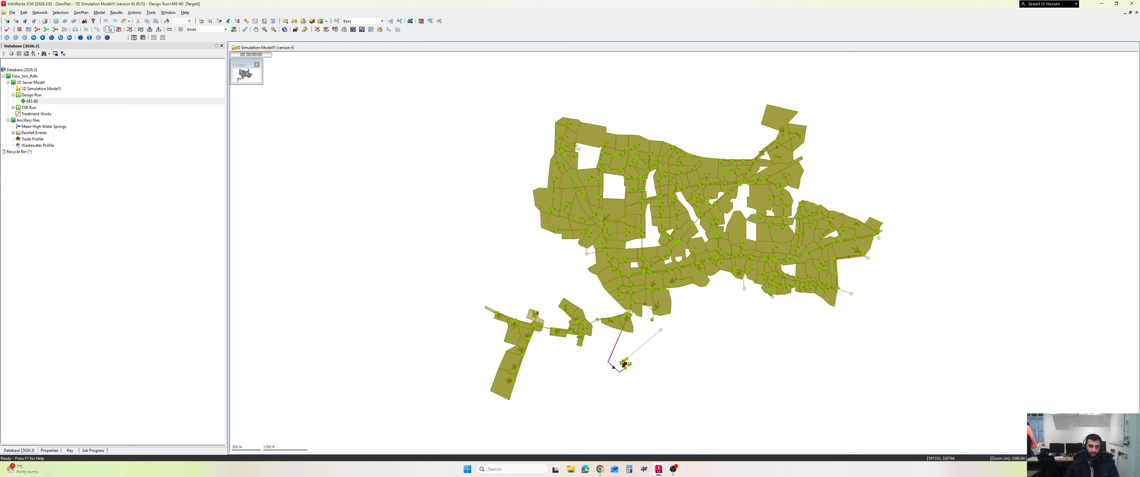
{"action": "left_click", "coordinate": [566, 138]}
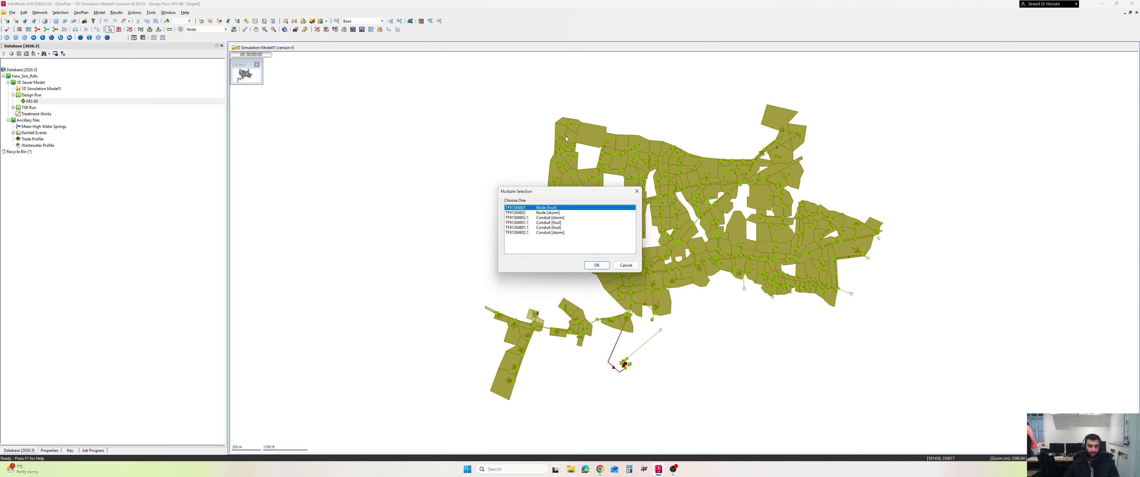
{"action": "left_click", "coordinate": [628, 265]}
{"action": "scroll", "coordinate": [570, 127], "scroll_direction": "up", "scroll_amount": 11}
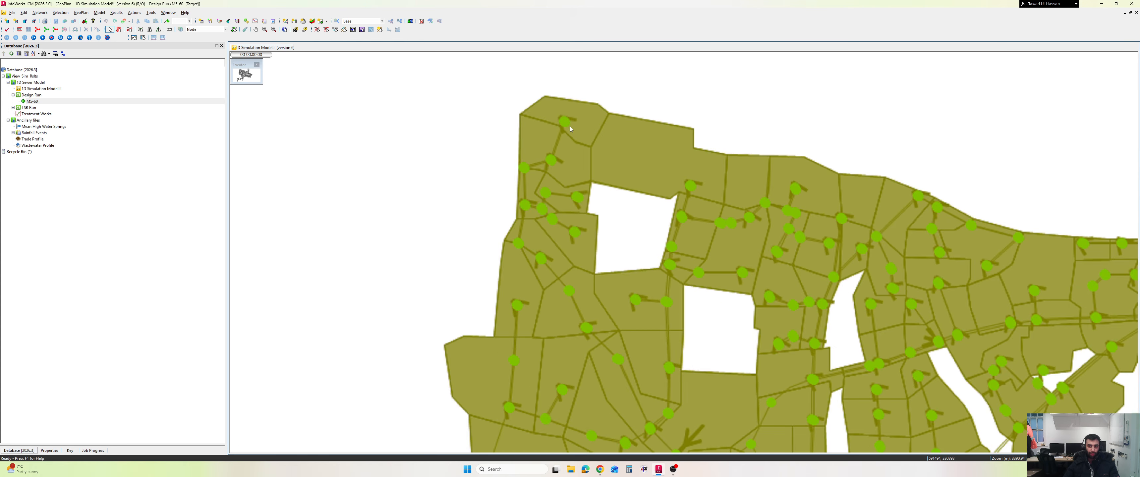
{"action": "scroll", "coordinate": [556, 124], "scroll_direction": "down", "scroll_amount": 3}
{"action": "scroll", "coordinate": [556, 123], "scroll_direction": "down", "scroll_amount": 5}
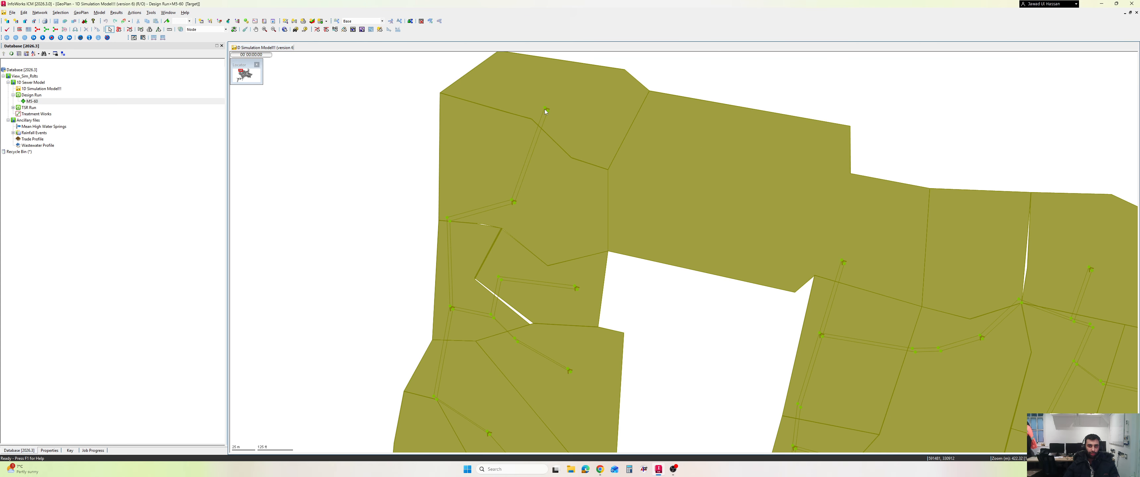
{"action": "left_click", "coordinate": [544, 115]}
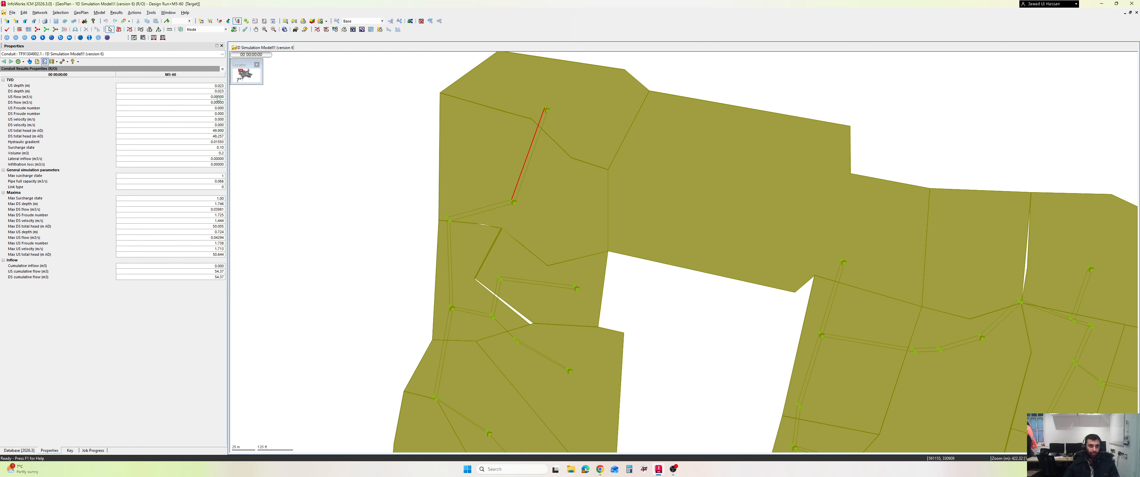
{"action": "left_click", "coordinate": [548, 112]}
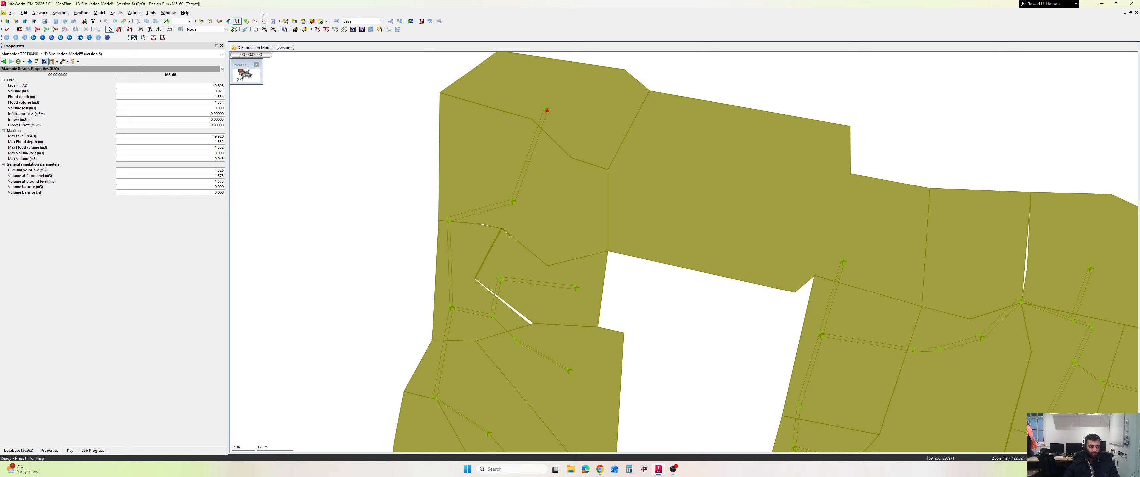
Open a node results grid window for the run, browse the node results, then close the grid tab
{"action": "left_click", "coordinate": [321, 23]}
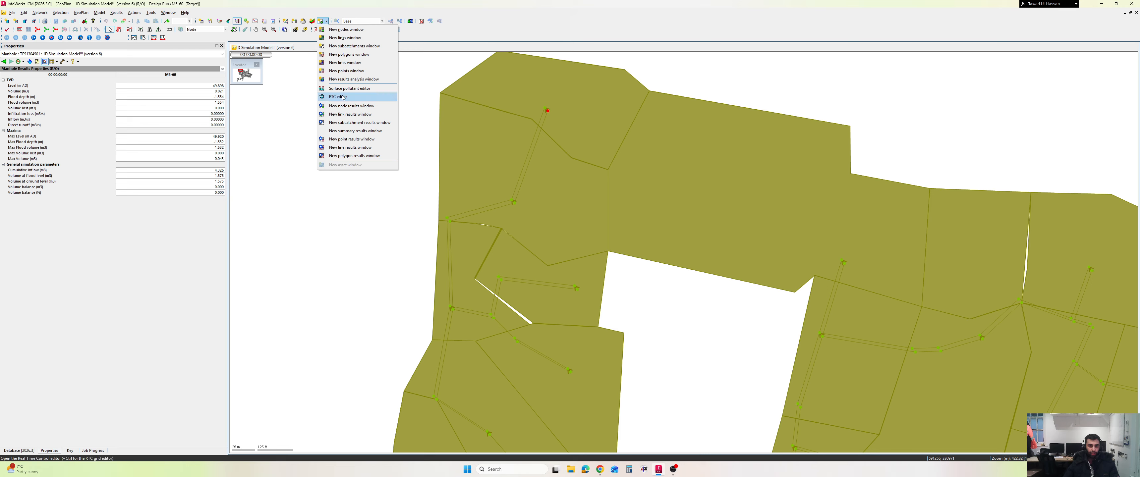
{"action": "left_click", "coordinate": [364, 107]}
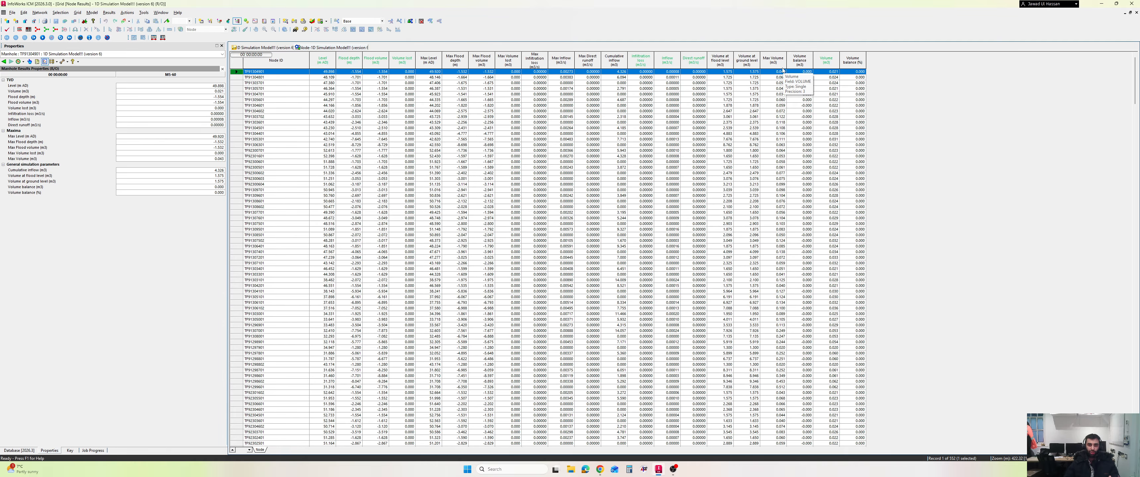
{"action": "scroll", "coordinate": [414, 172], "scroll_direction": "down", "scroll_amount": 18}
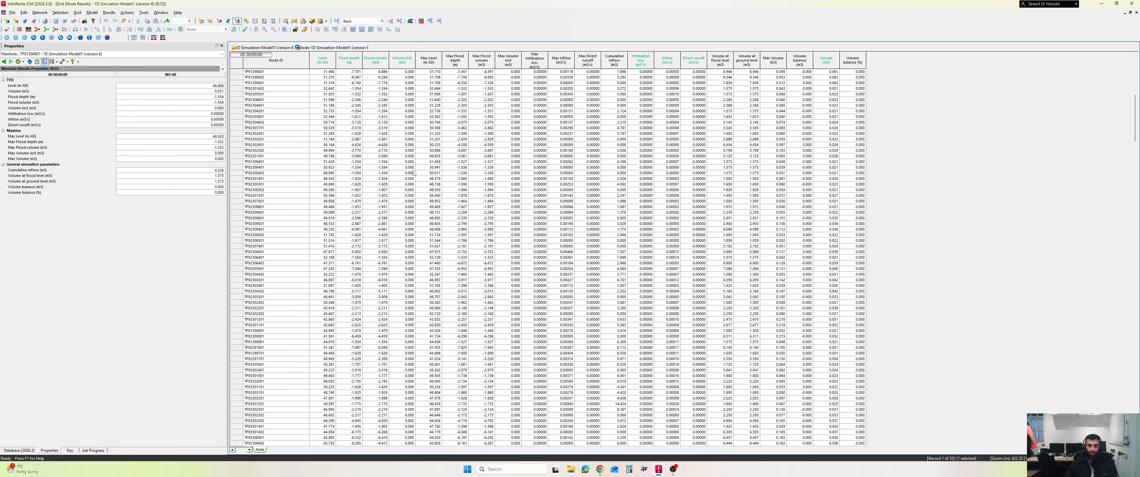
{"action": "scroll", "coordinate": [414, 173], "scroll_direction": "down", "scroll_amount": 7}
{"action": "scroll", "coordinate": [414, 173], "scroll_direction": "up", "scroll_amount": 20}
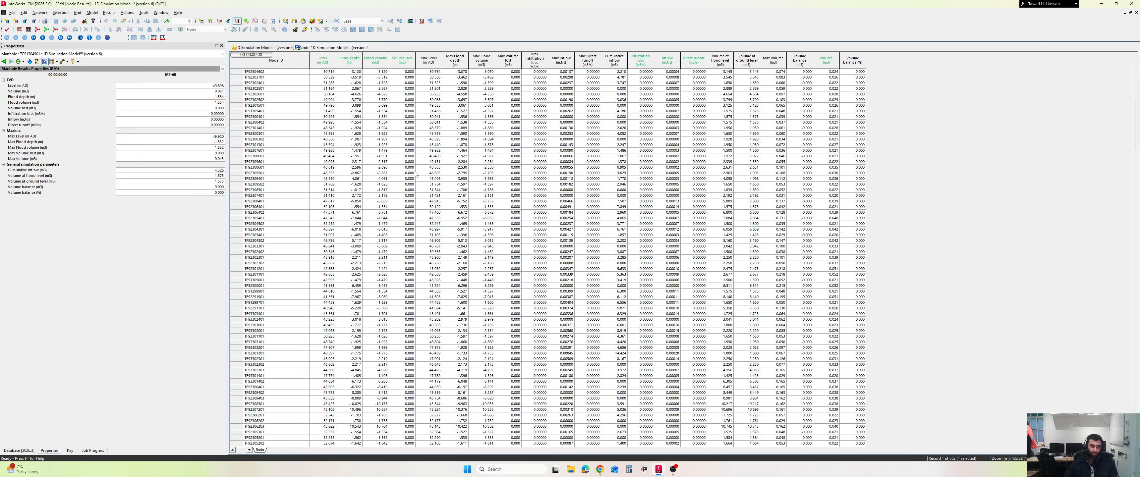
{"action": "scroll", "coordinate": [417, 175], "scroll_direction": "up", "scroll_amount": 5}
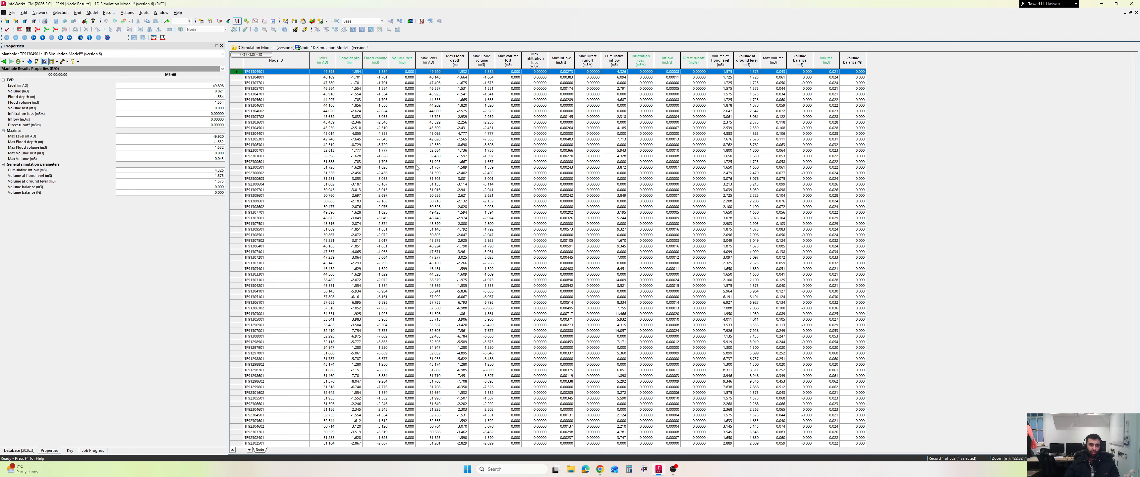
{"action": "right_click", "coordinate": [344, 48]}
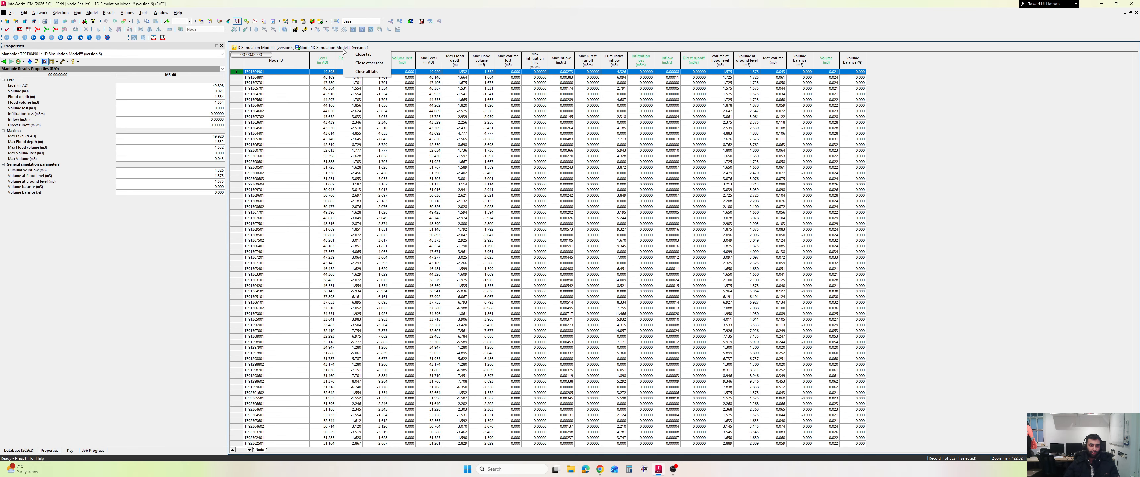
{"action": "left_click", "coordinate": [363, 55]}
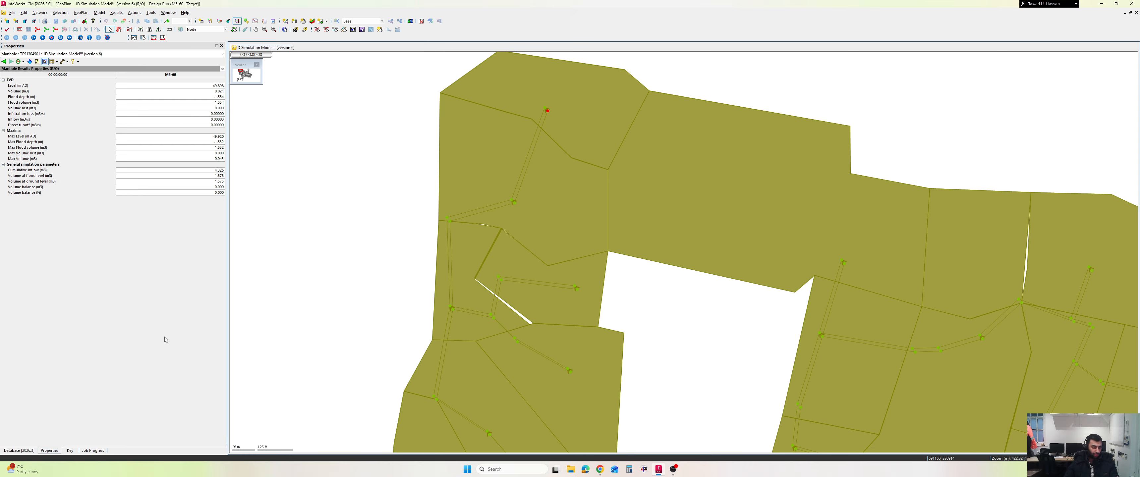
Create a new stored query named Flooding Nodes inside the 10 Sewer Model group
{"action": "left_click", "coordinate": [20, 450]}
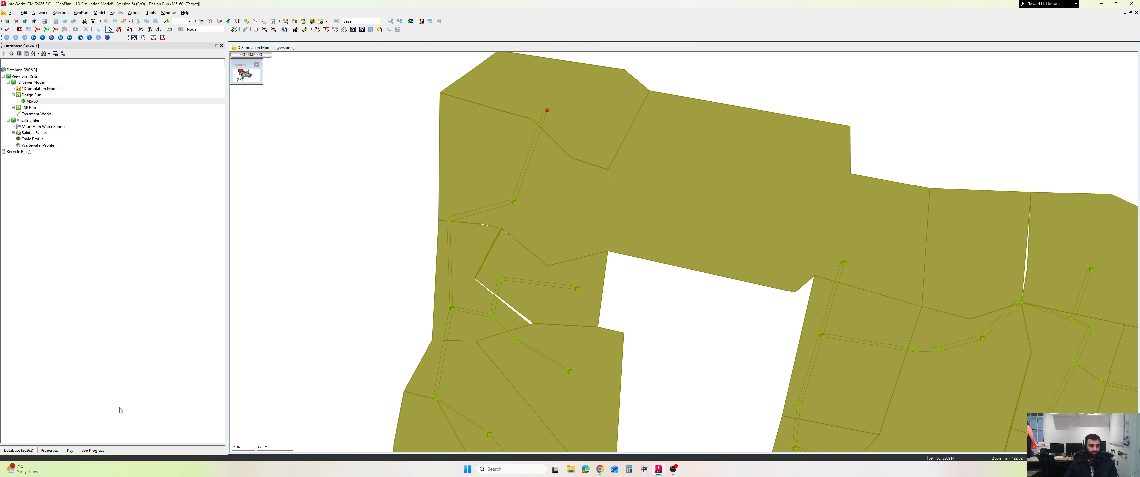
{"action": "right_click", "coordinate": [35, 84]}
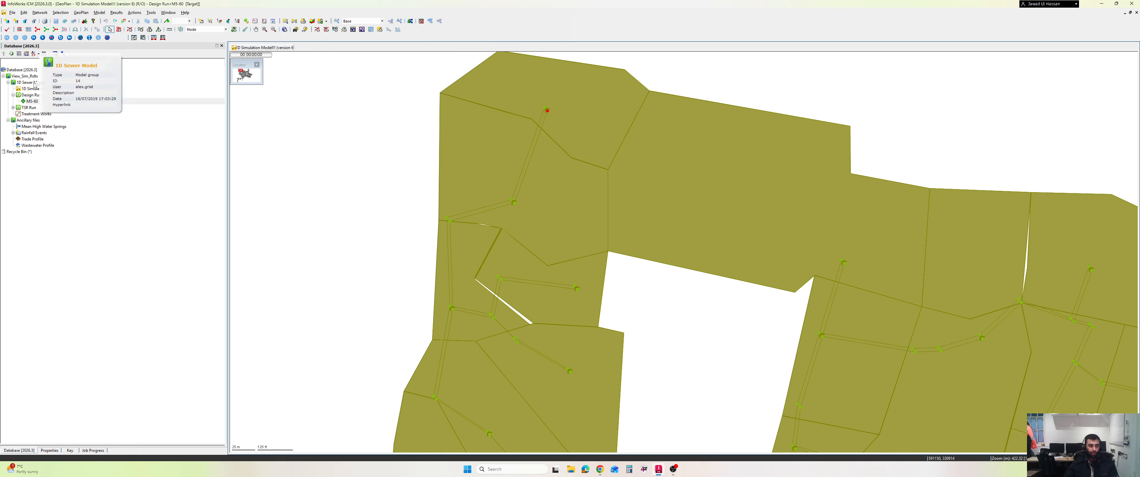
{"action": "key", "text": "Escape"}
{"action": "right_click", "coordinate": [35, 85]}
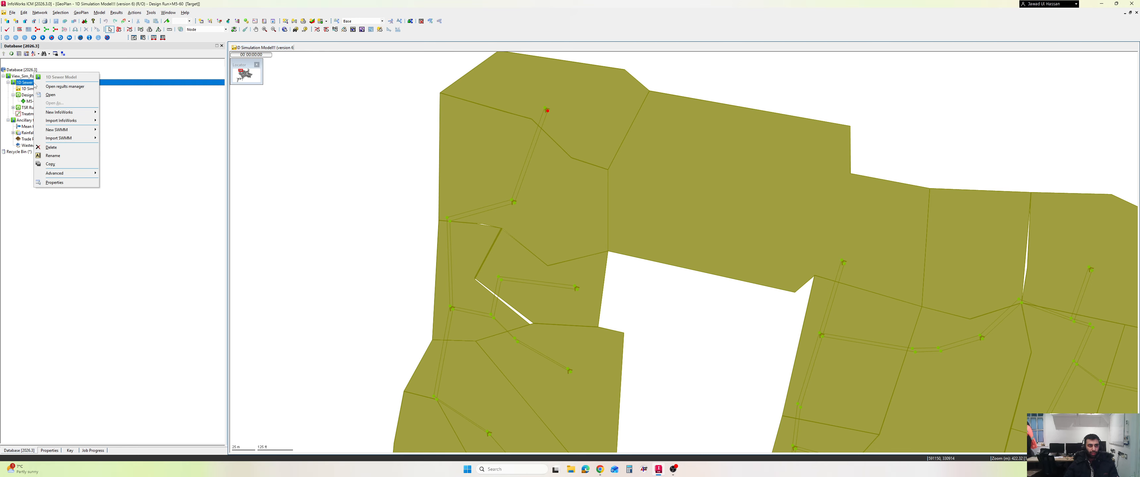
{"action": "mouse_move", "coordinate": [86, 114]}
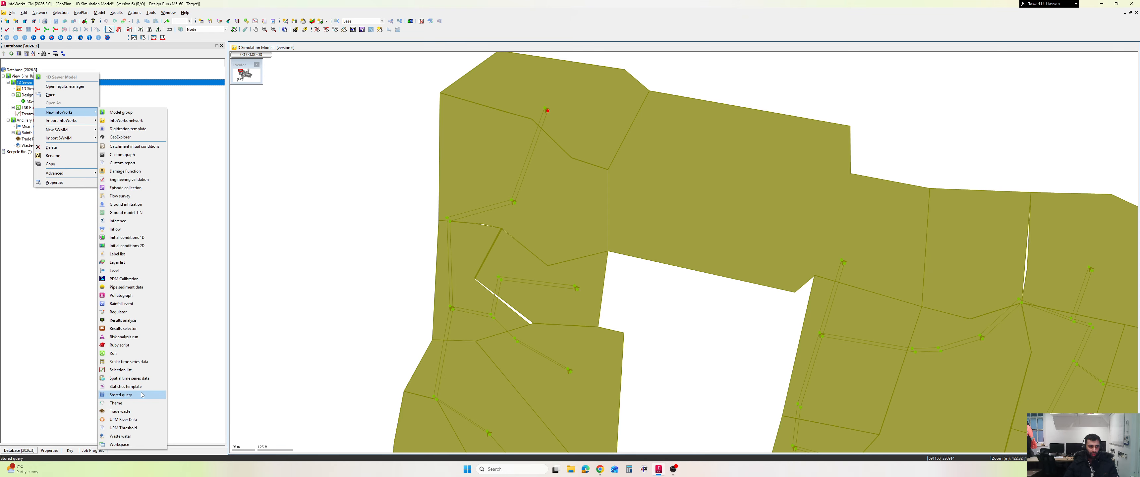
{"action": "left_click", "coordinate": [134, 396]}
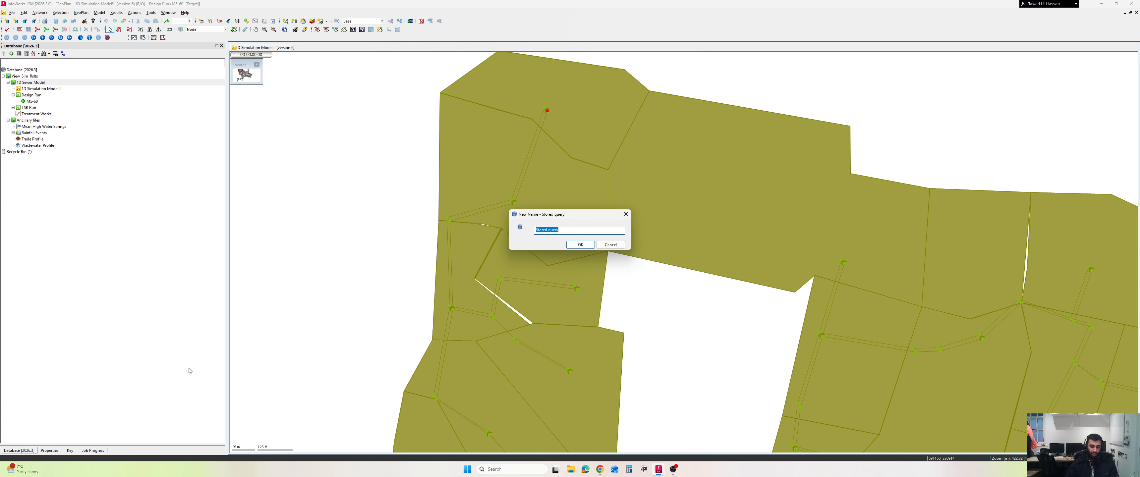
{"action": "type", "text": "Flooding Nodes"}
{"action": "key", "text": "Return"}
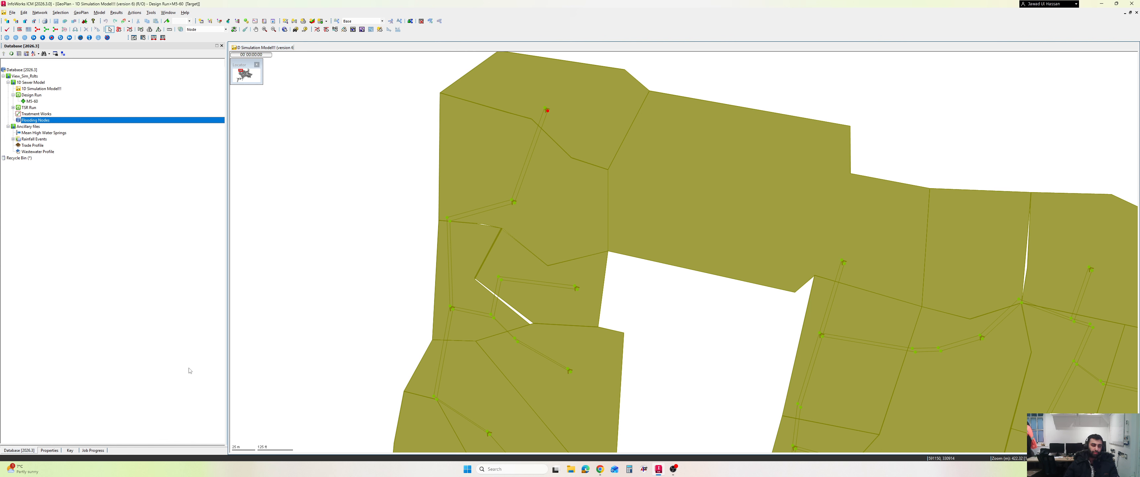
Open the Flooding Nodes stored query in the SQL editor and expand its query builder
{"action": "double_click", "coordinate": [30, 120]}
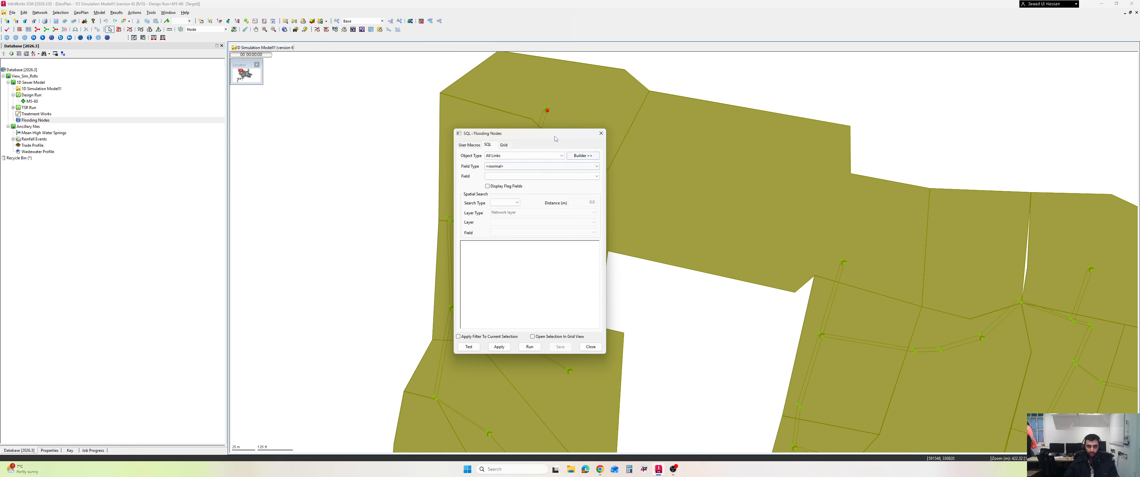
{"action": "left_click", "coordinate": [584, 156]}
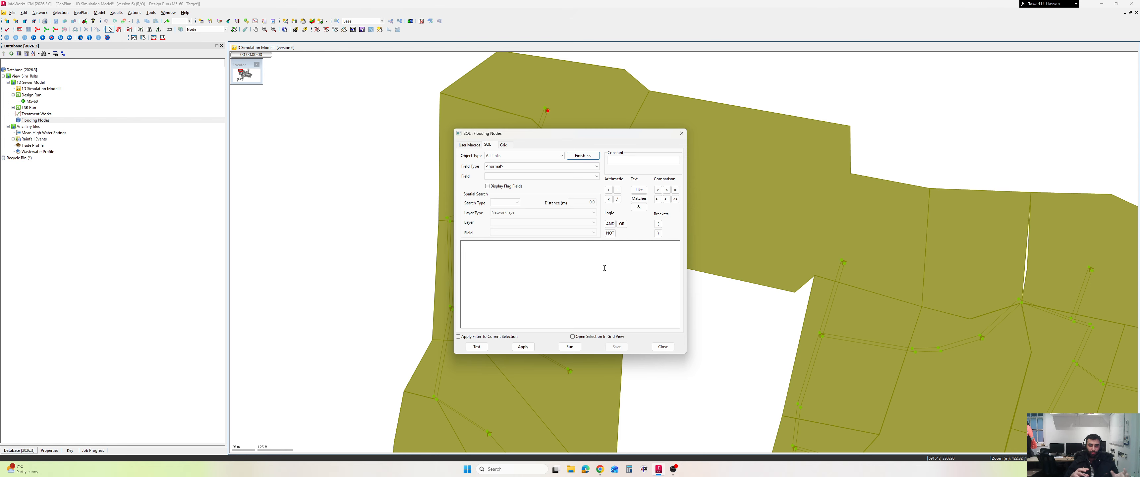
{"action": "left_click", "coordinate": [605, 267]}
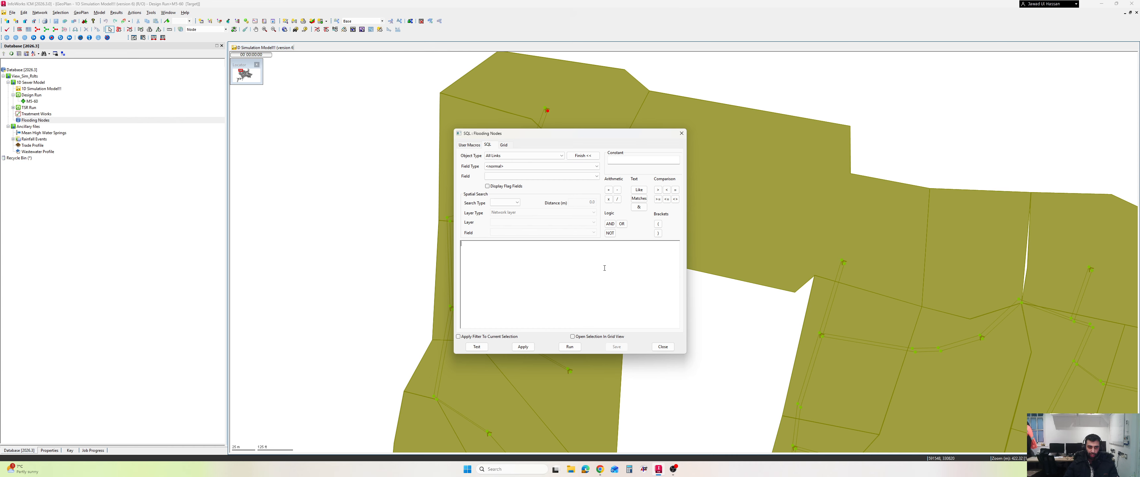
Copy the first SQL statement, SELECT WHERE sim.max_floodvolume > 1 OR sim.max_flvol > 1, from the Google Docs notes into the Flooding Nodes query
{"action": "left_click", "coordinate": [600, 469]}
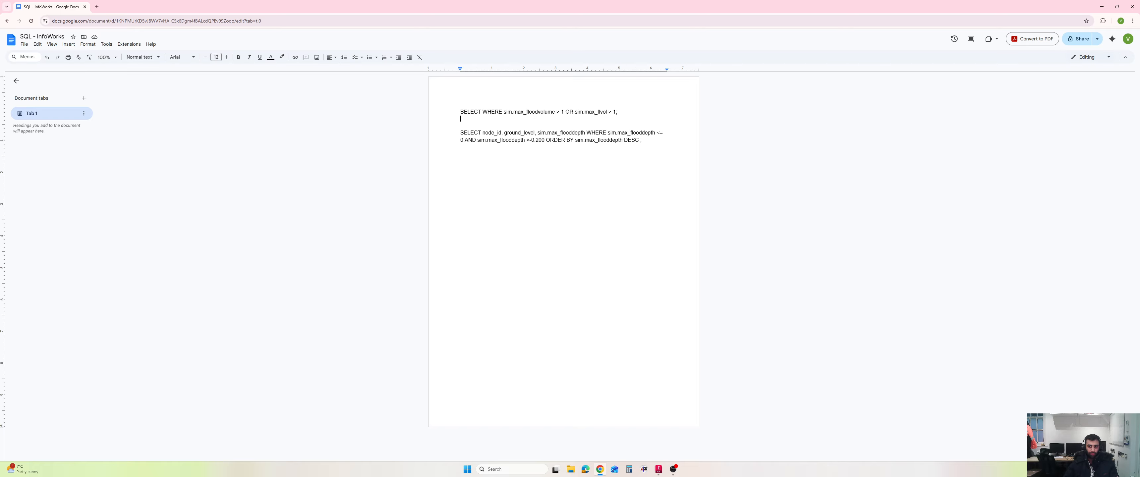
{"action": "left_click_drag", "start_coordinate": [619, 112], "coordinate": [451, 114]}
{"action": "key", "text": "ctrl+c"}
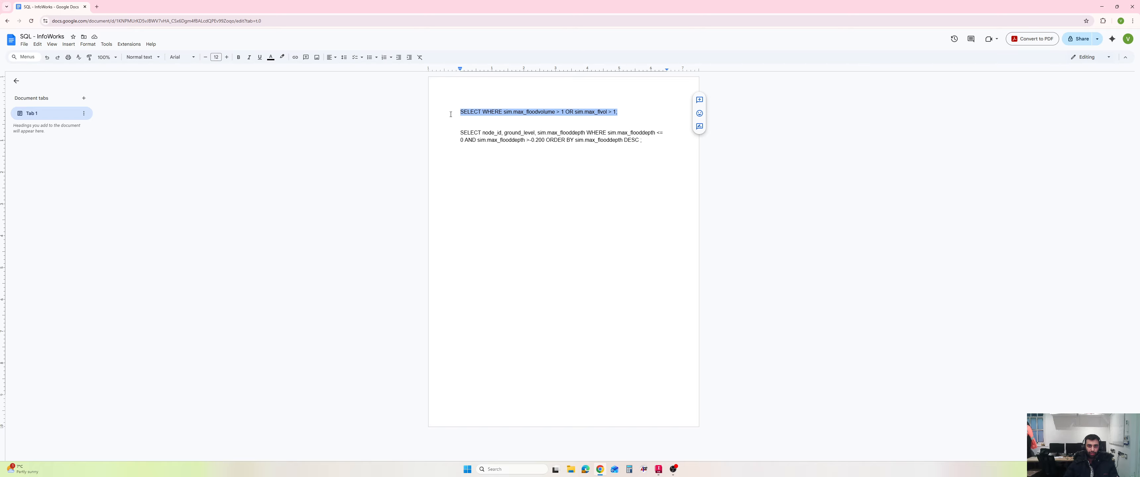
{"action": "left_click", "coordinate": [603, 467]}
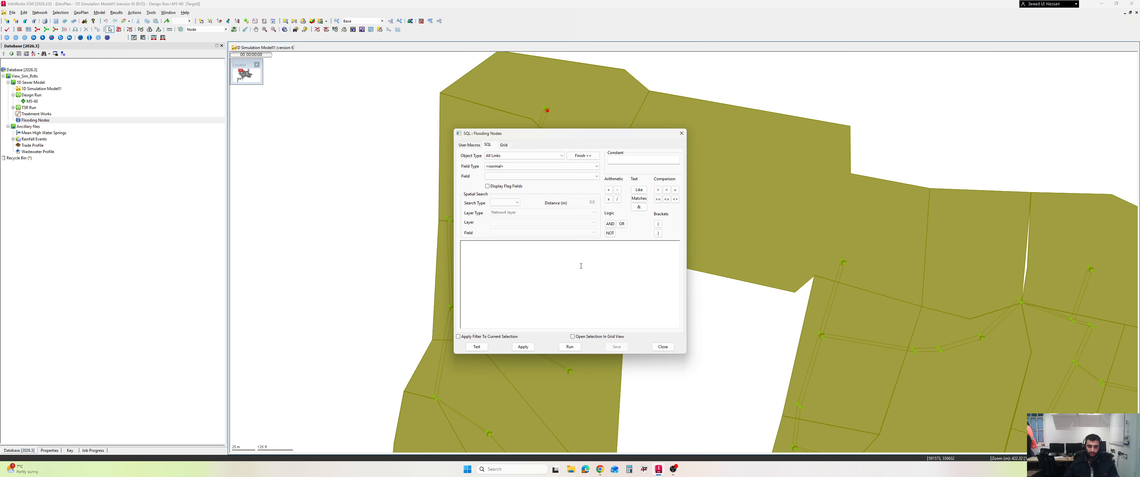
{"action": "key", "text": "ctrl+v"}
Test the query, change its object type to All Nodes, and test it again
{"action": "left_click", "coordinate": [473, 349]}
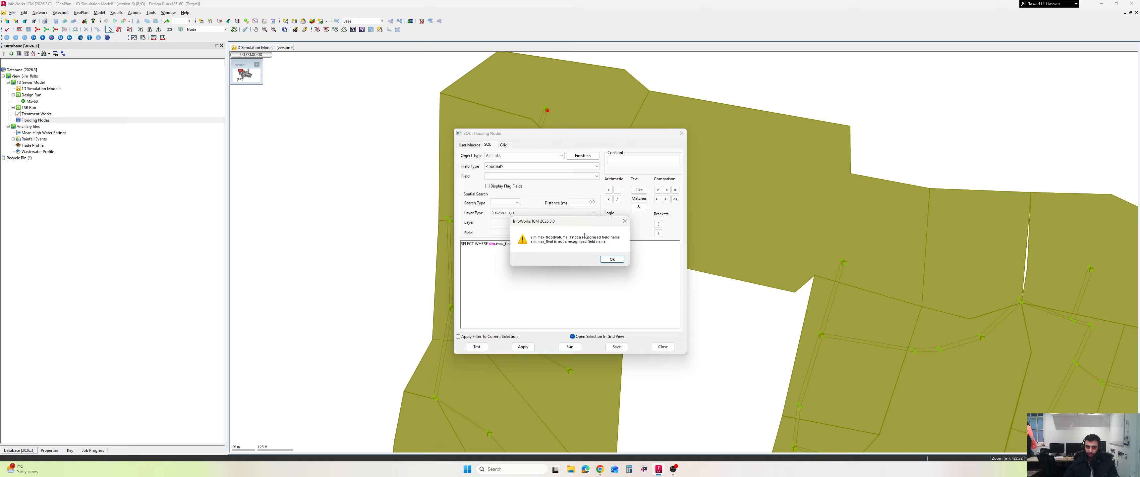
{"action": "left_click_drag", "start_coordinate": [581, 225], "coordinate": [621, 230]}
{"action": "left_click", "coordinate": [643, 264]}
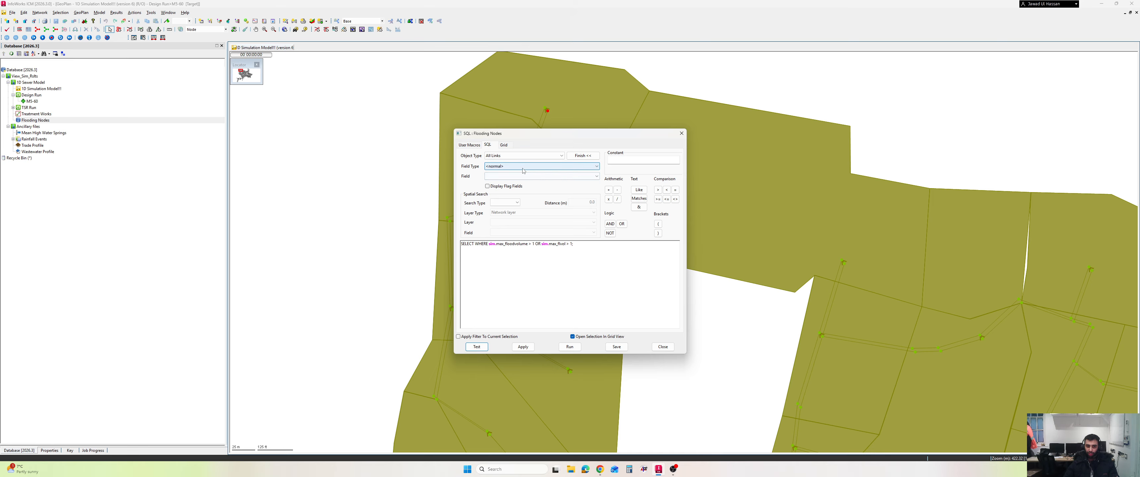
{"action": "left_click", "coordinate": [529, 157]}
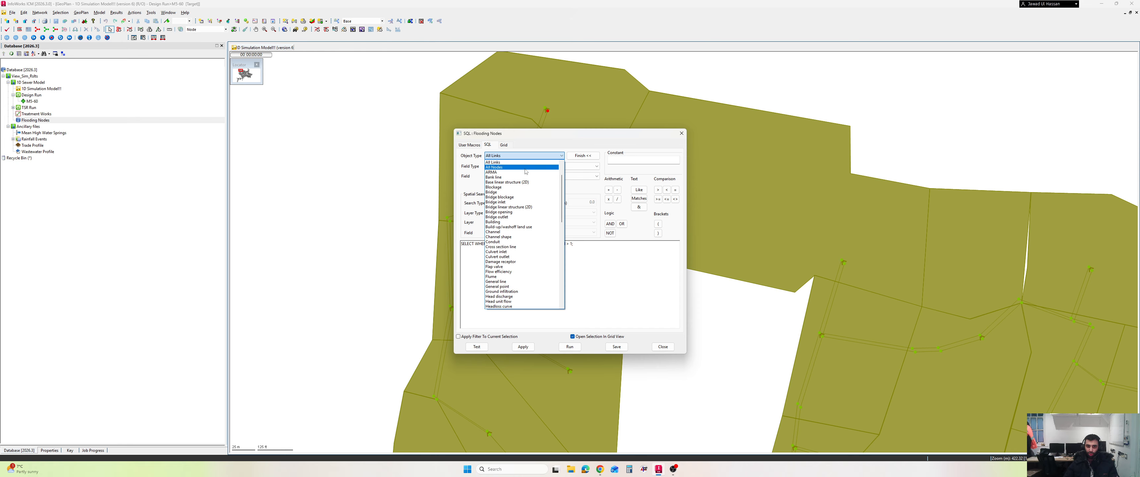
{"action": "left_click", "coordinate": [525, 168]}
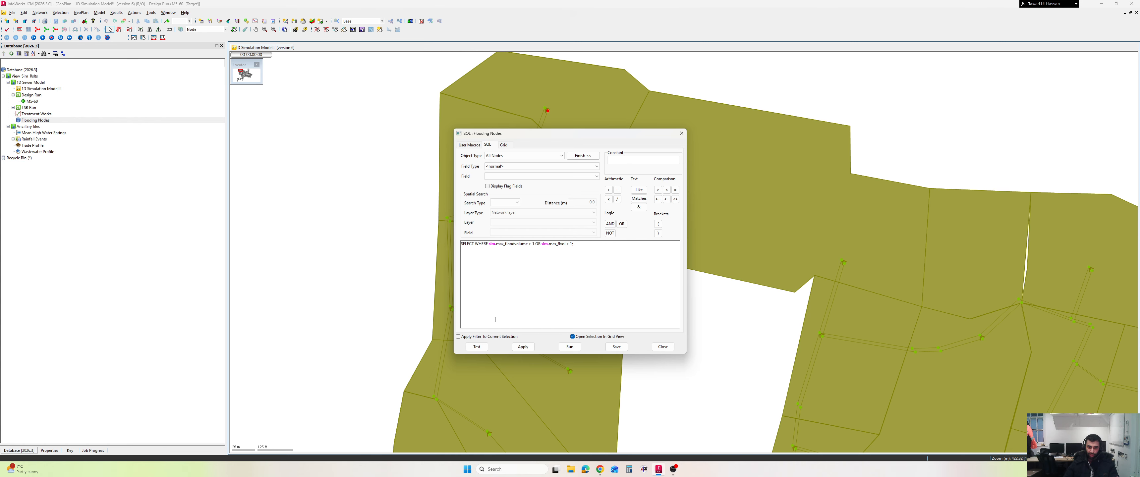
{"action": "left_click", "coordinate": [477, 347]}
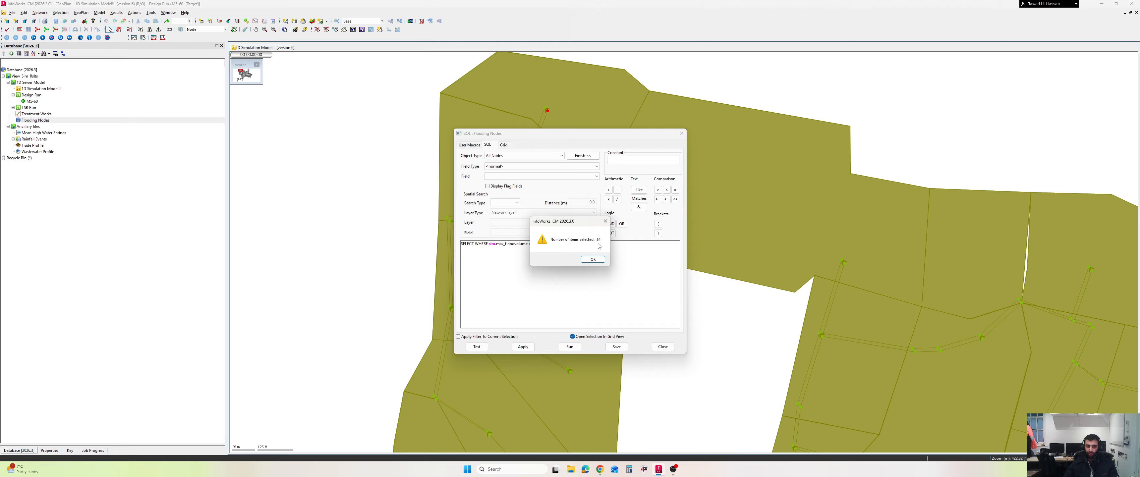
{"action": "left_click", "coordinate": [591, 260]}
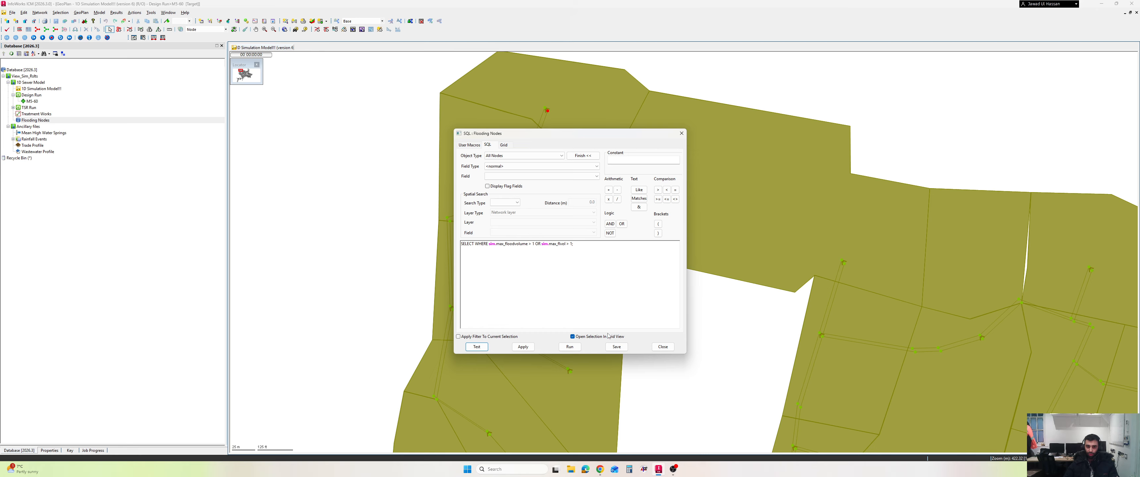
Run the Flooding Nodes query and scroll through the selected nodes in the results grid
{"action": "left_click", "coordinate": [571, 348]}
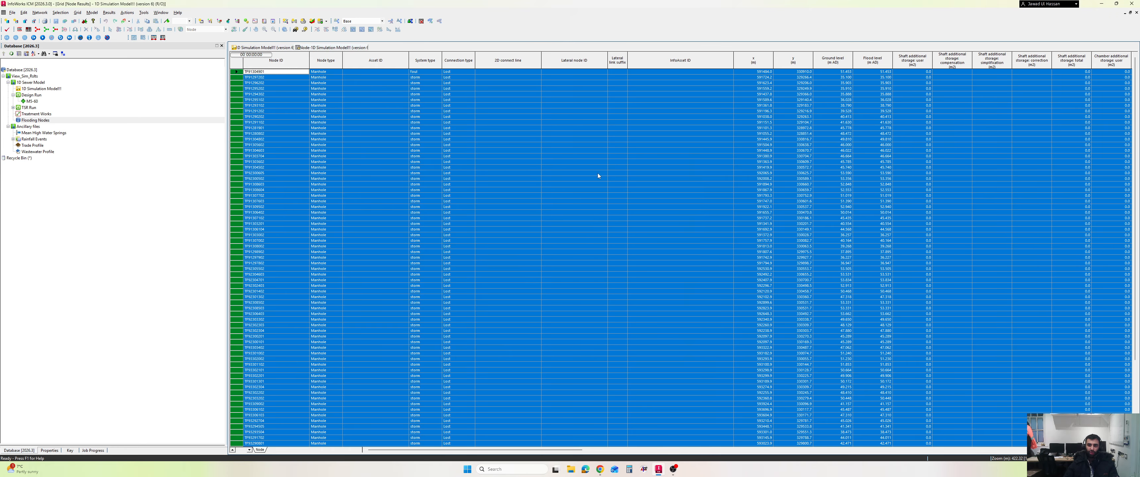
{"action": "scroll", "coordinate": [355, 189], "scroll_direction": "down", "scroll_amount": 6}
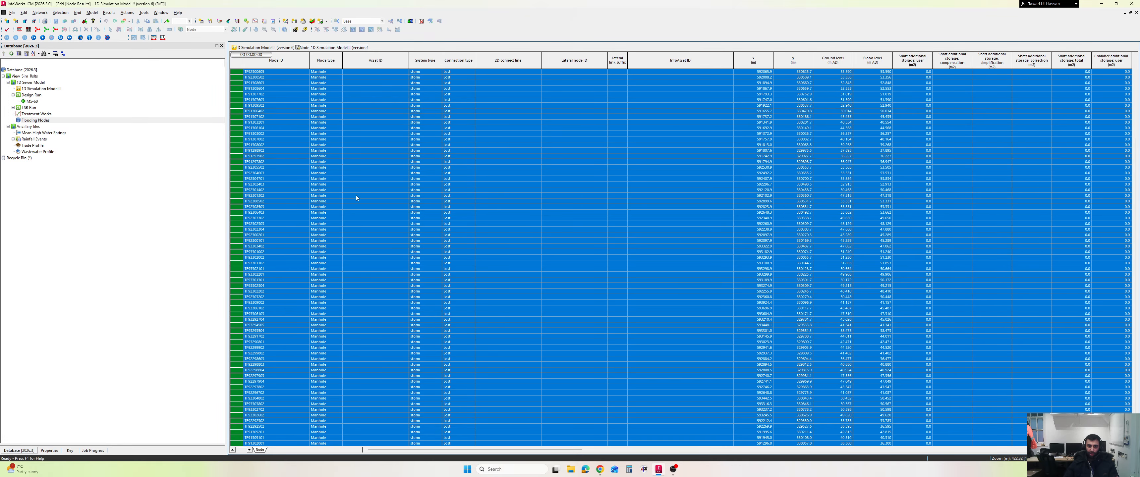
{"action": "scroll", "coordinate": [365, 242], "scroll_direction": "up", "scroll_amount": 6}
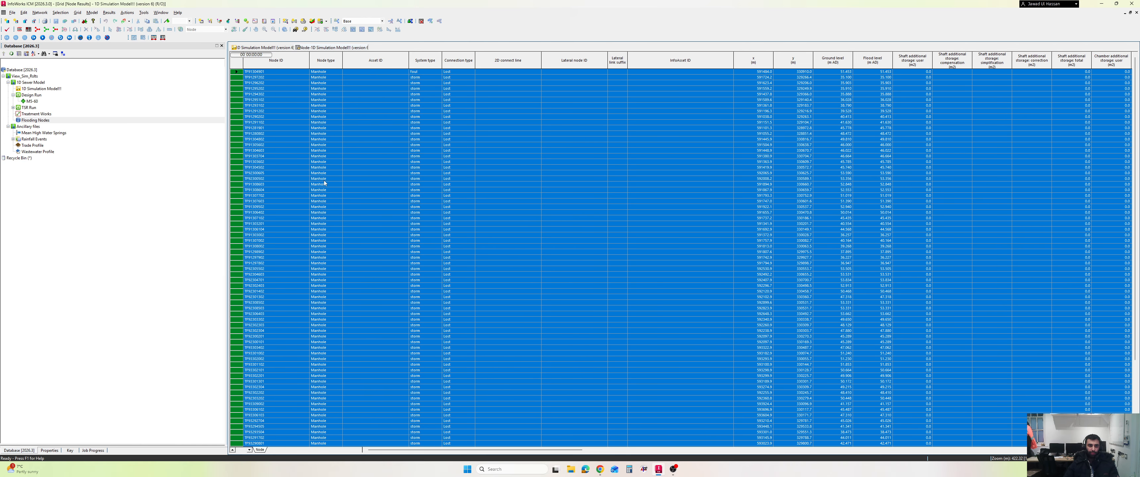
Zoom the GeoPlan to the selected flooding nodes, then clear the selection
{"action": "left_click", "coordinate": [263, 48]}
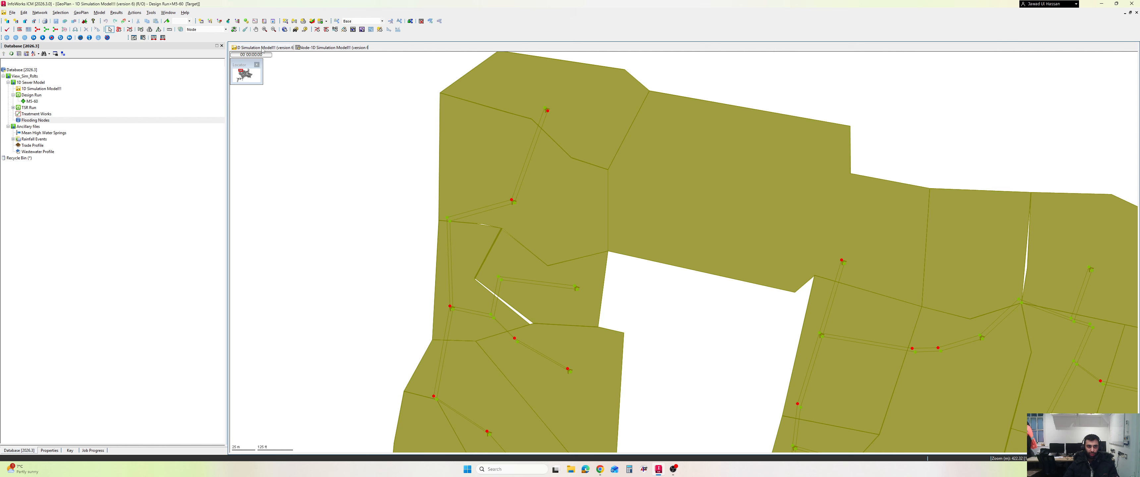
{"action": "right_click", "coordinate": [348, 163]}
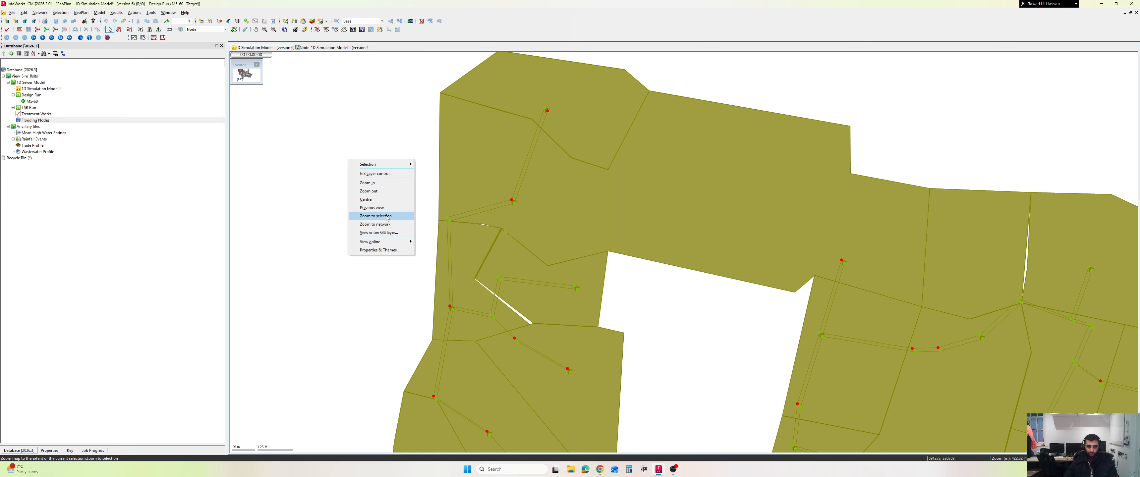
{"action": "left_click", "coordinate": [376, 216]}
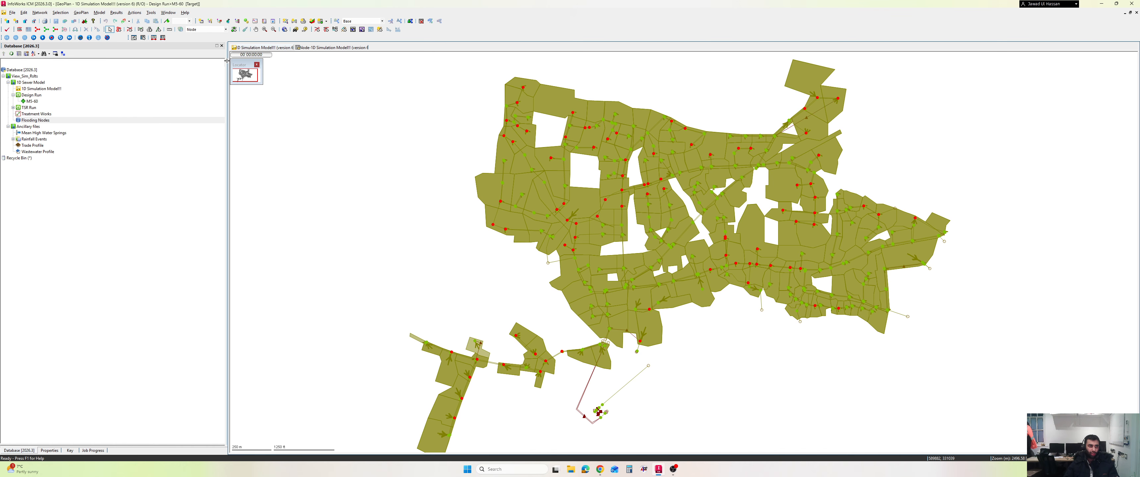
{"action": "left_click", "coordinate": [46, 29]}
Create a new stored query named Flood Risk at the root of the database
{"action": "right_click", "coordinate": [25, 77]}
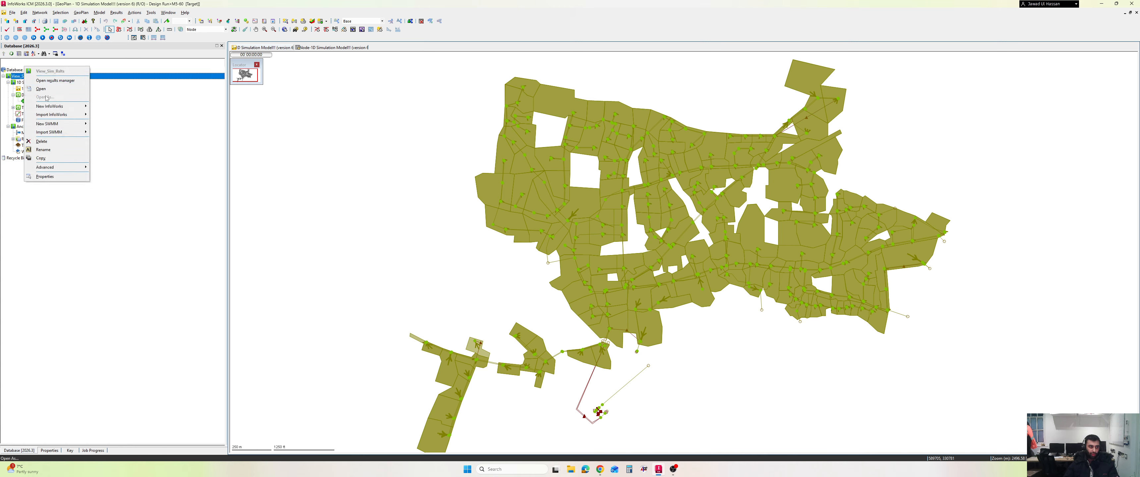
{"action": "mouse_move", "coordinate": [67, 107]}
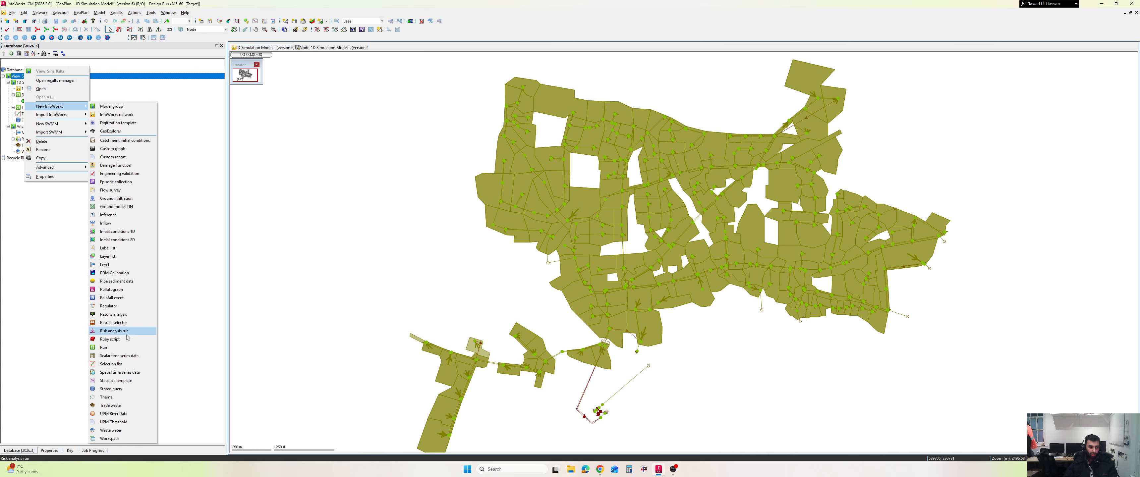
{"action": "left_click", "coordinate": [120, 389]}
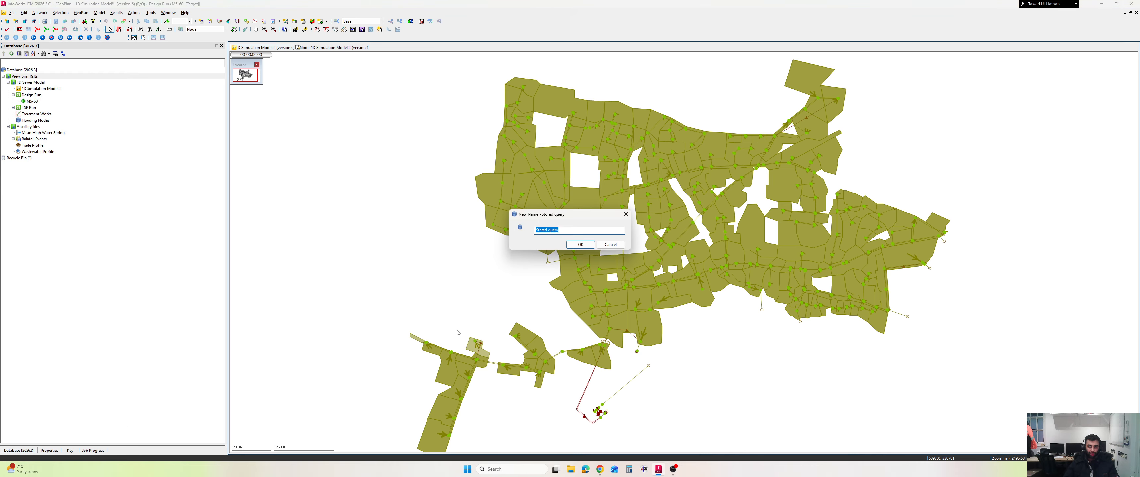
{"action": "type", "text": "Flood Risk"}
{"action": "key", "text": "Return"}
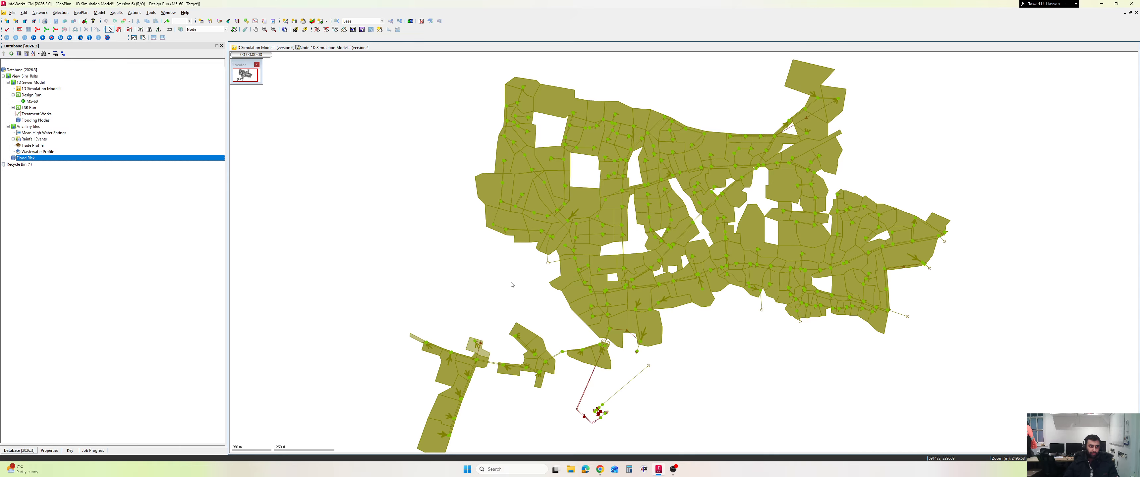
Open the Flood Risk query and paste the second SQL statement, selecting node_id, ground_level and sim.max_flooddepth, from the Google Docs notes
{"action": "double_click", "coordinate": [29, 159]}
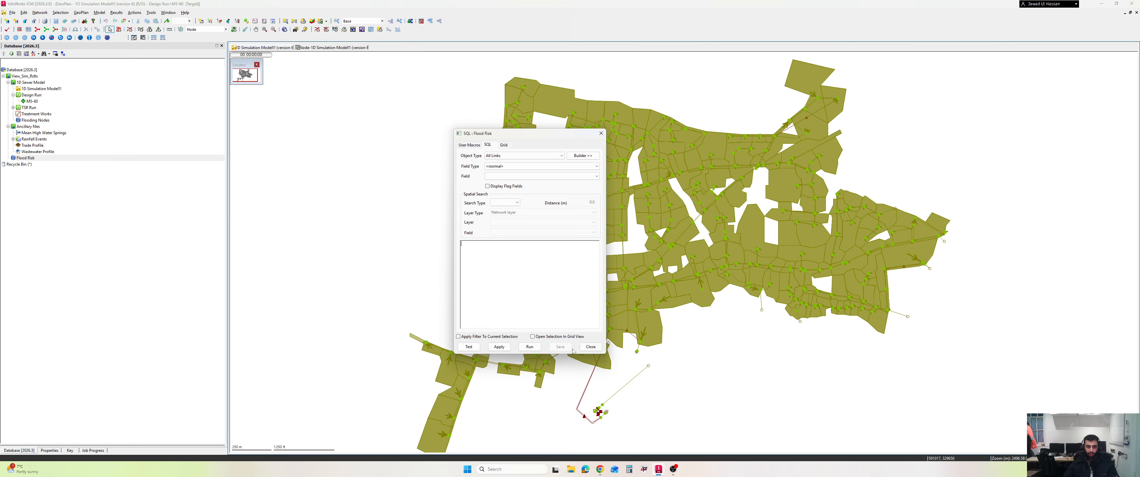
{"action": "left_click", "coordinate": [601, 469]}
{"action": "left_click", "coordinate": [461, 155]}
{"action": "mouse_move", "coordinate": [463, 135]}
{"action": "left_mouse_down"}
{"action": "mouse_move", "coordinate": [644, 142]}
{"action": "mouse_move", "coordinate": [461, 132]}
{"action": "left_mouse_up"}
{"action": "key", "text": "ctrl+c"}
{"action": "key", "text": "alt+Tab"}
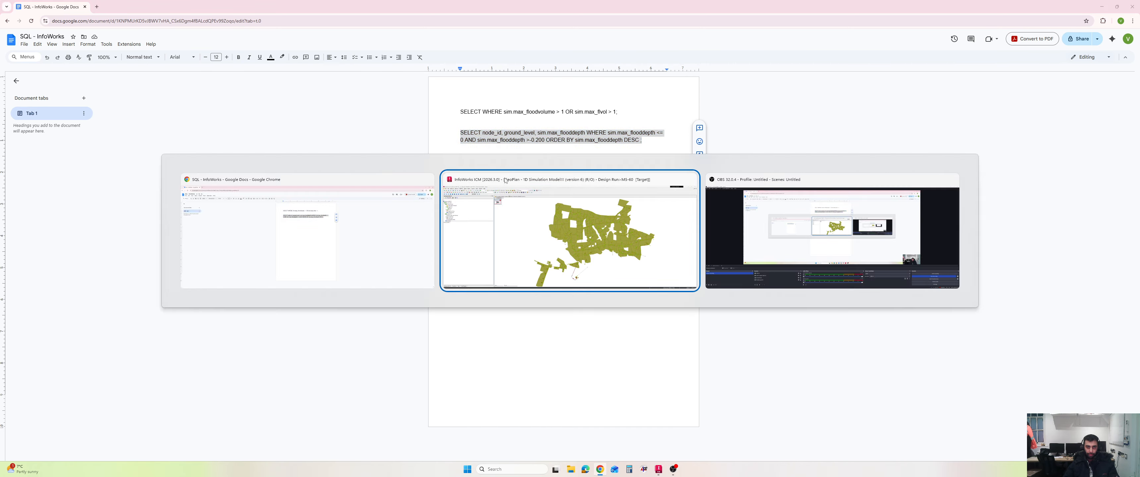
{"action": "key", "text": "ctrl+v"}
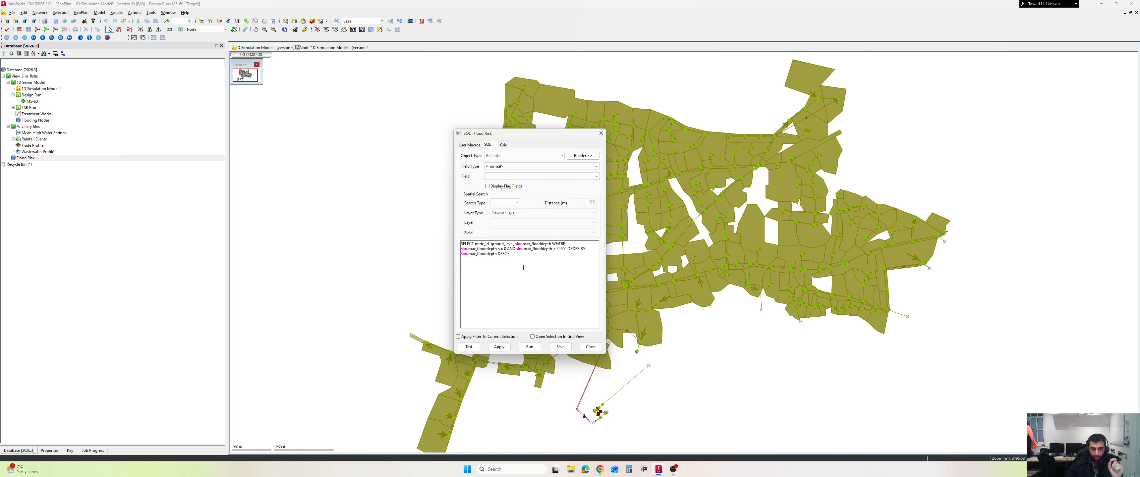
Examine the pasted query's selected fields and its flood depth conditions
{"action": "double_click", "coordinate": [476, 244]}
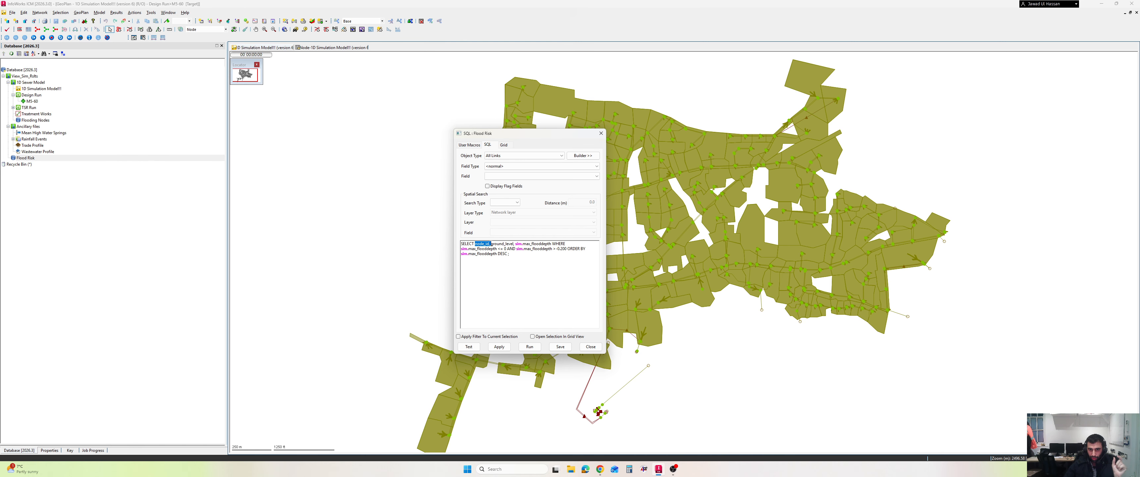
{"action": "left_click", "coordinate": [503, 254]}
{"action": "left_click_drag", "start_coordinate": [508, 245], "coordinate": [514, 244]}
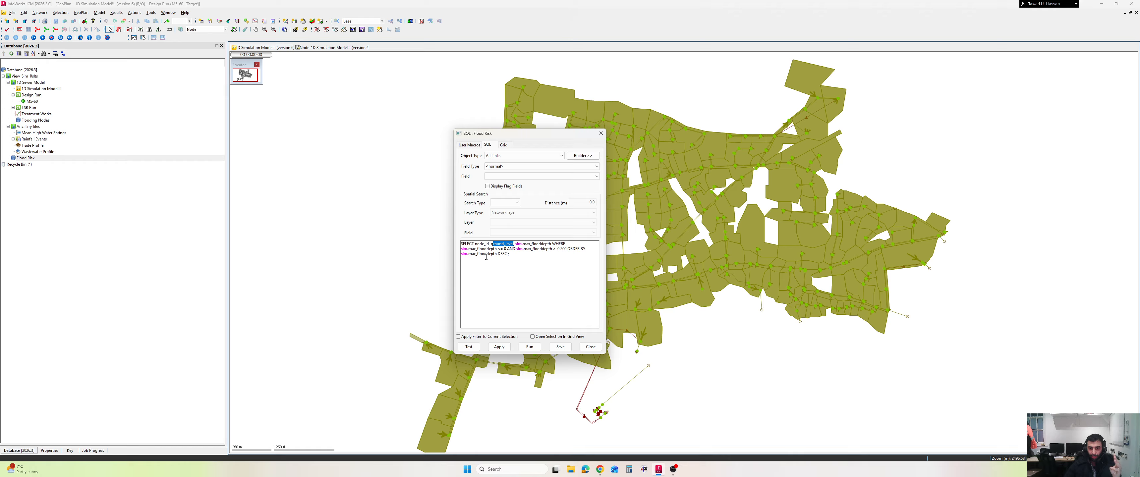
{"action": "left_click", "coordinate": [548, 265]}
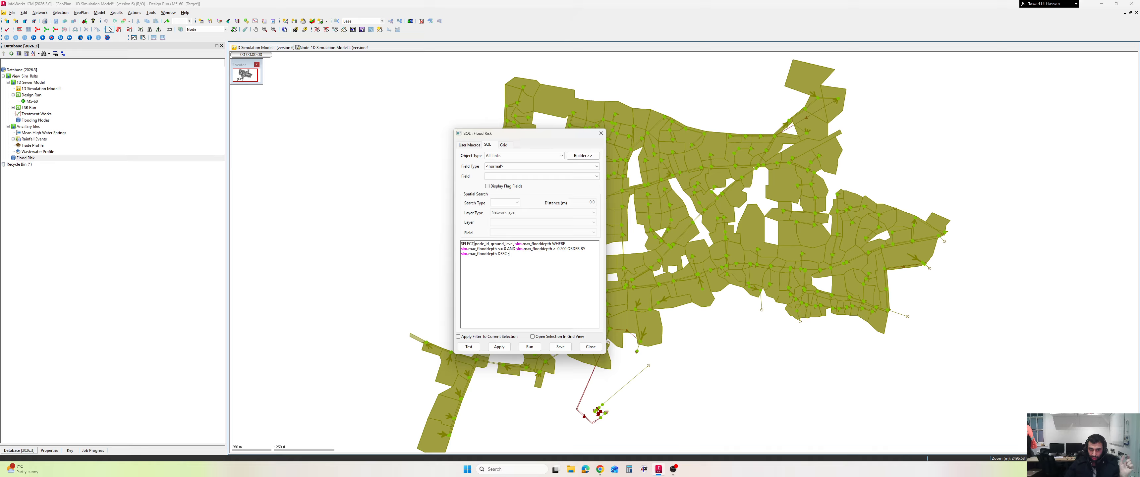
{"action": "left_click_drag", "start_coordinate": [475, 244], "coordinate": [512, 244]}
{"action": "left_click", "coordinate": [493, 244]}
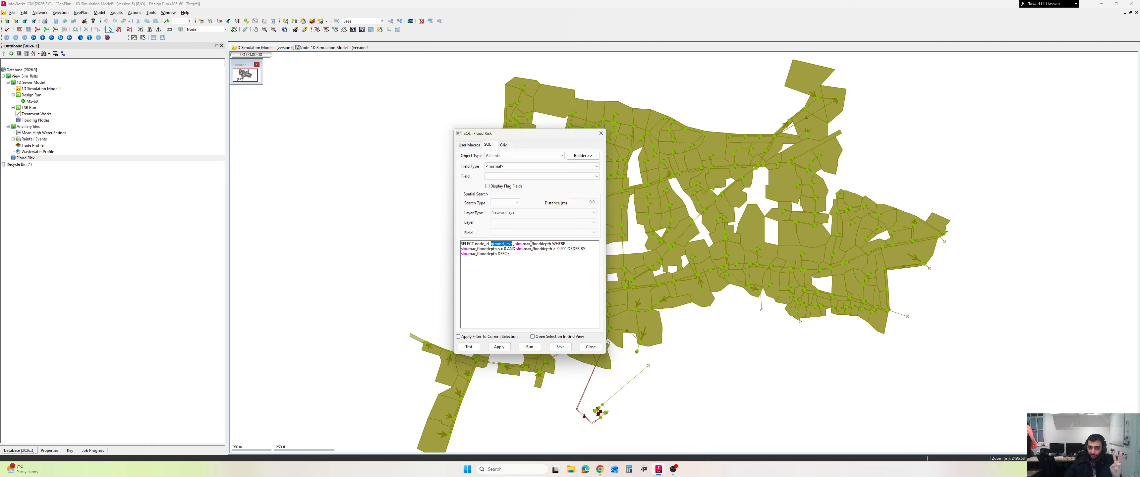
{"action": "left_click_drag", "start_coordinate": [531, 244], "coordinate": [552, 244]}
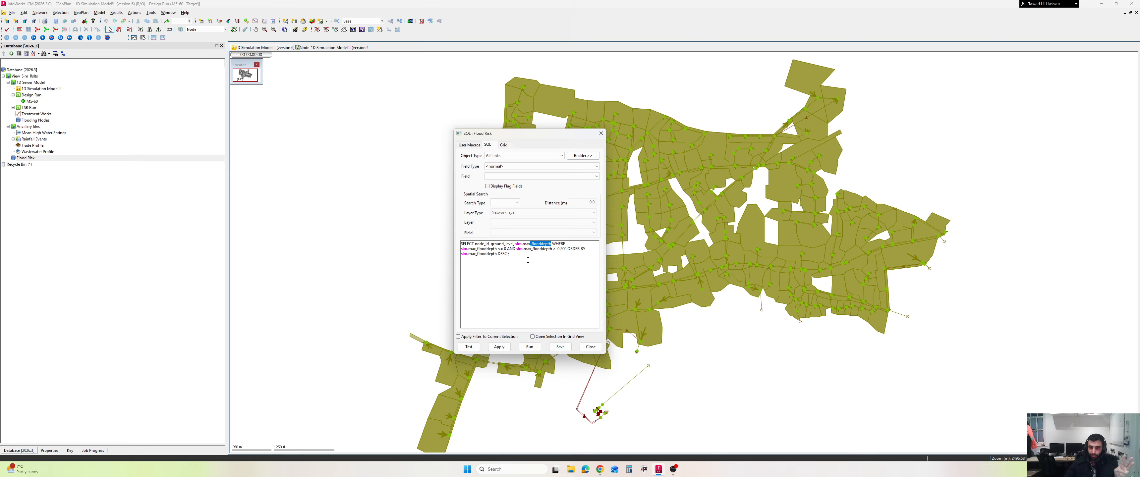
{"action": "left_click_drag", "start_coordinate": [503, 249], "coordinate": [511, 249]}
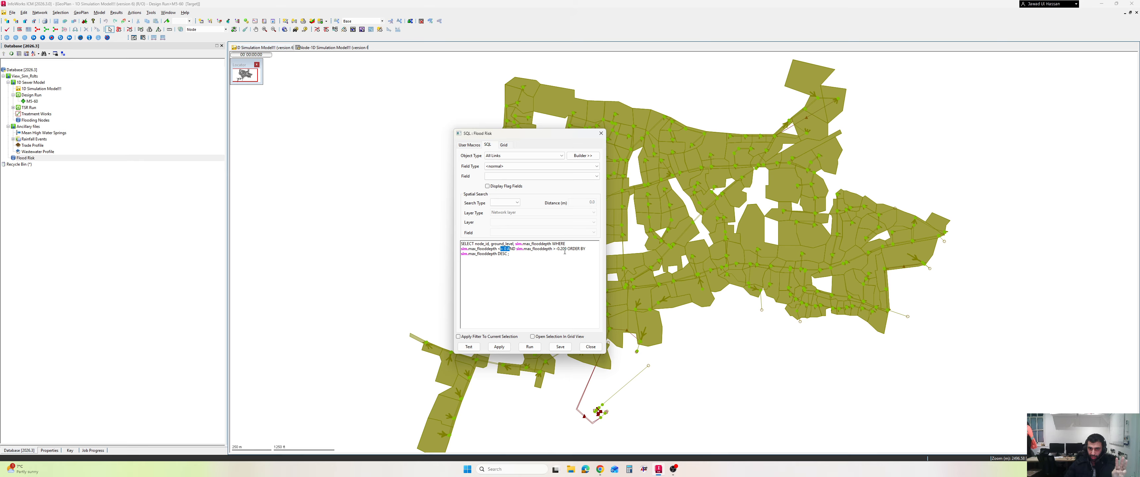
{"action": "left_click", "coordinate": [576, 253]}
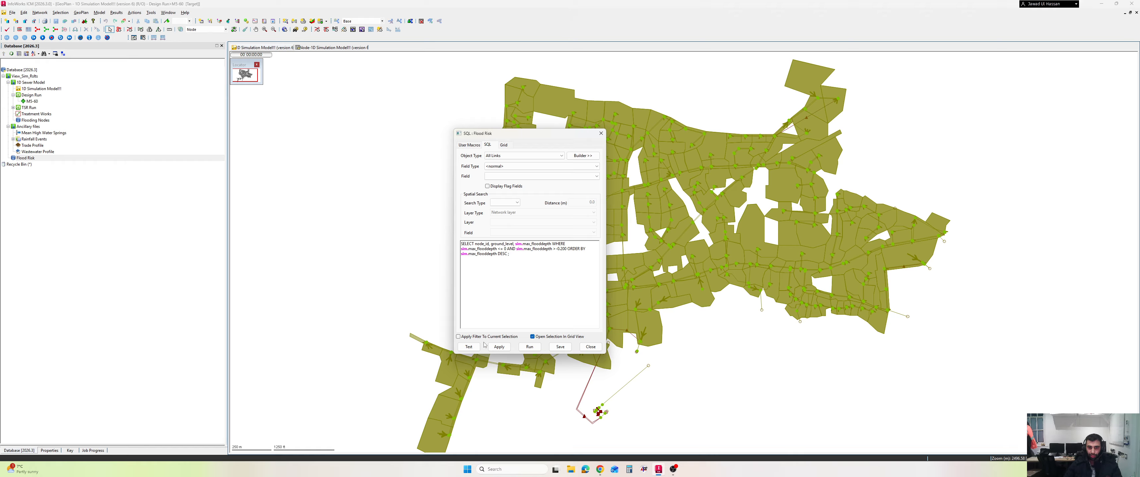
Test the Flood Risk query, set its object type to All Nodes, and test the syntax again
{"action": "left_click", "coordinate": [470, 347]}
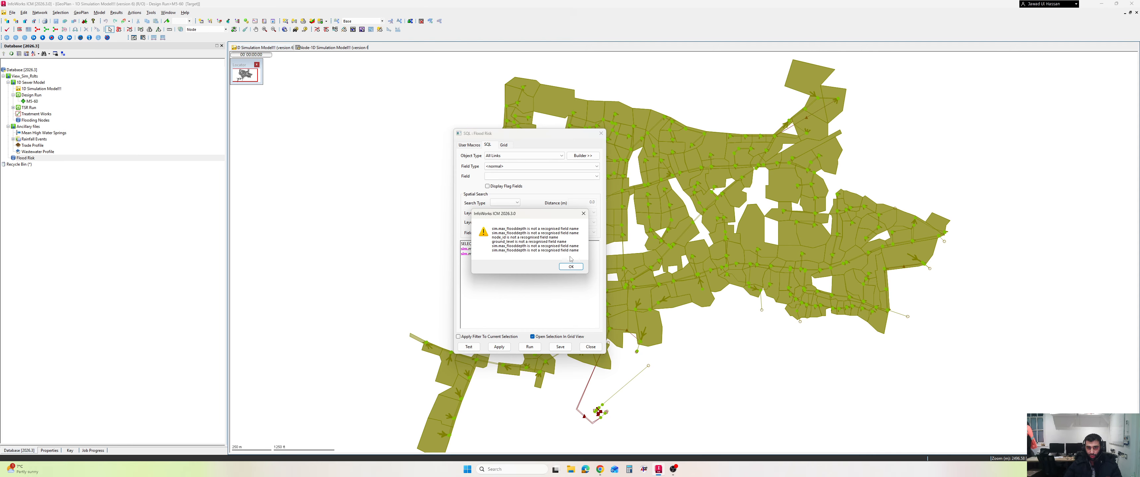
{"action": "left_click", "coordinate": [570, 266]}
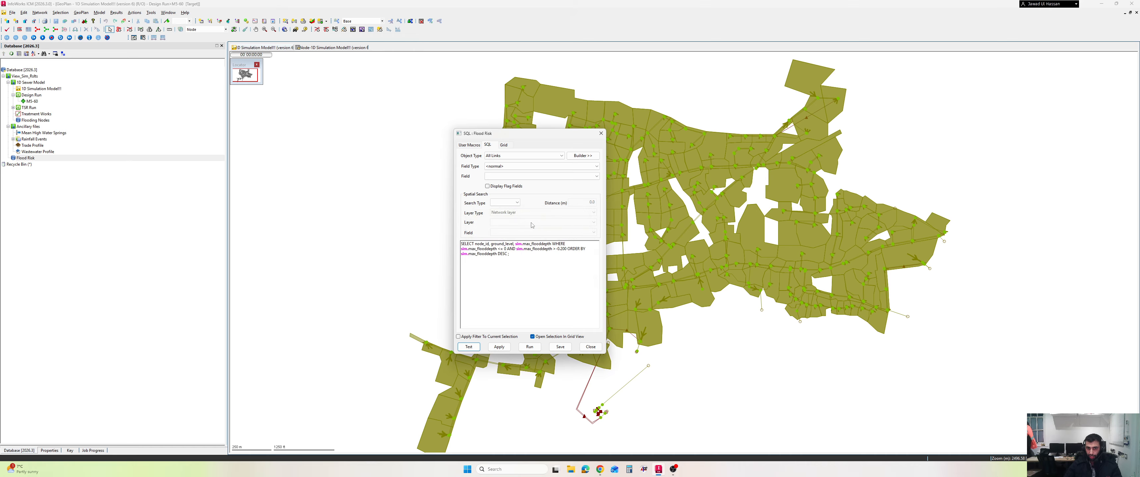
{"action": "left_click", "coordinate": [518, 155]}
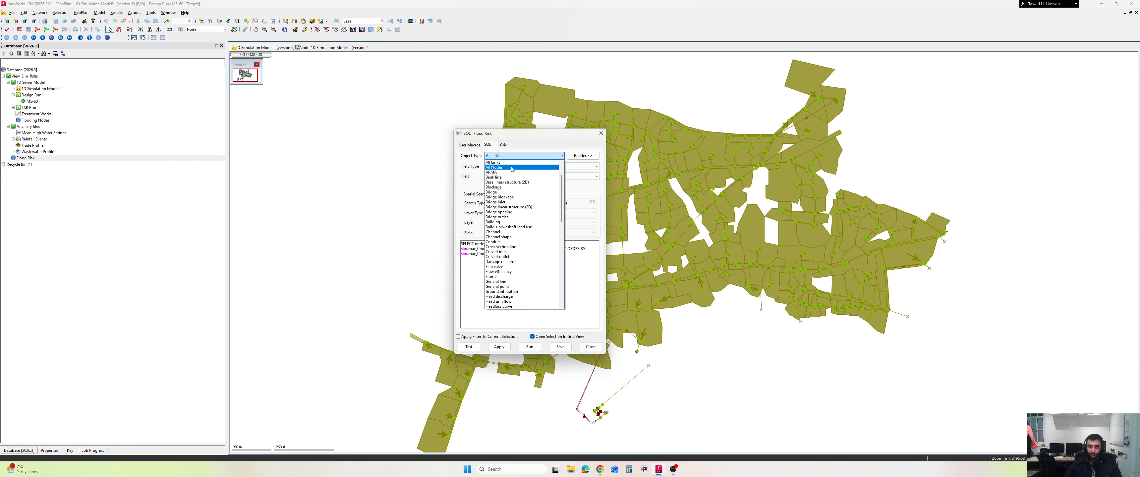
{"action": "left_click", "coordinate": [512, 169]}
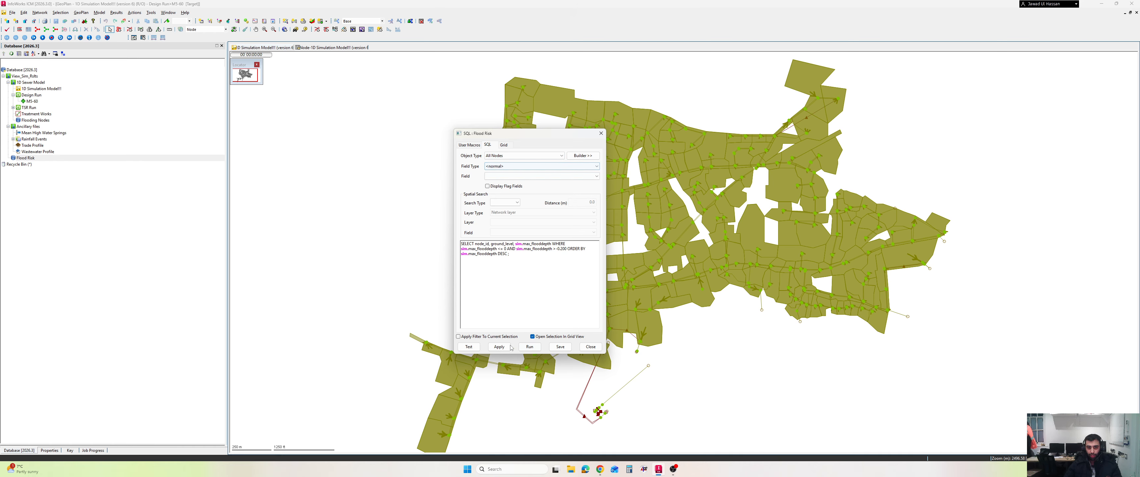
{"action": "left_click", "coordinate": [476, 347]}
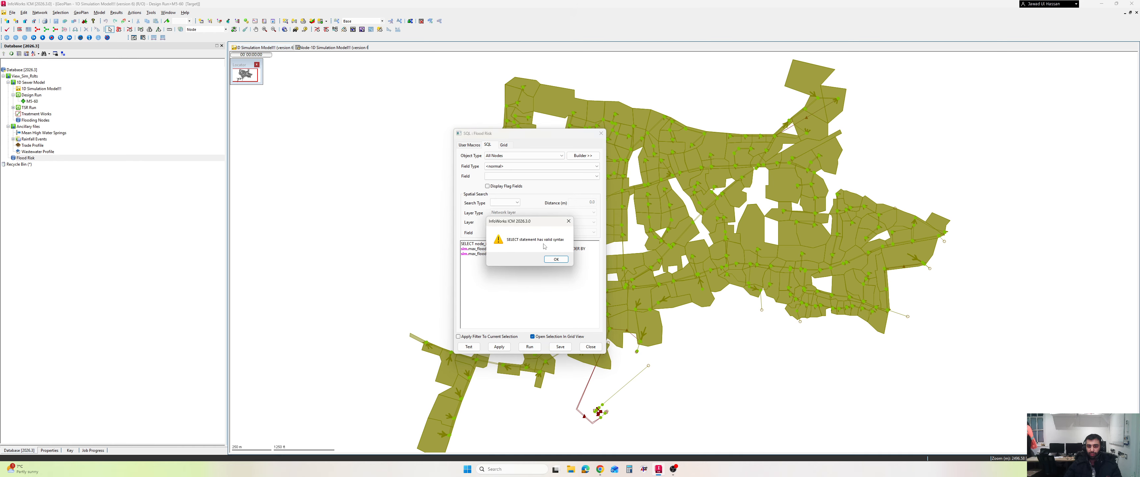
{"action": "left_click", "coordinate": [556, 258]}
Run the Flood Risk query and select all rows of the SQL results grid
{"action": "left_click", "coordinate": [529, 347]}
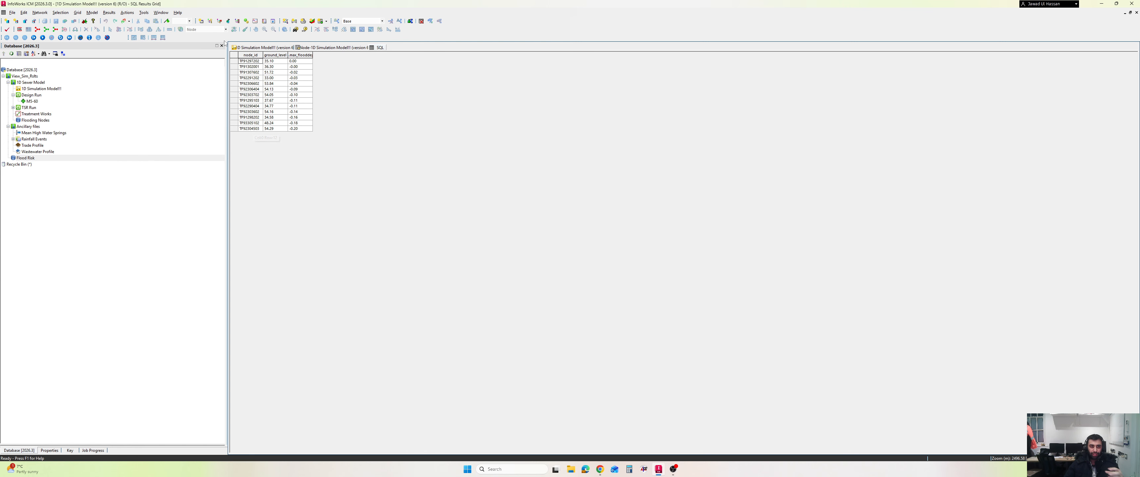
{"action": "key", "text": "ctrl+a"}
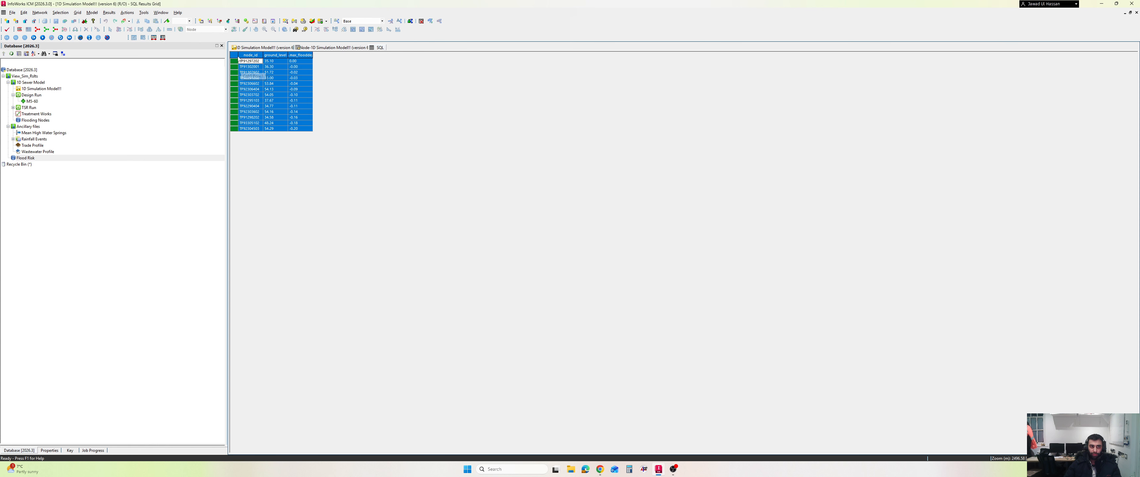
Zoom the GeoPlan to the selected flood-risk nodes
{"action": "left_click", "coordinate": [268, 47]}
{"action": "right_click", "coordinate": [381, 114]}
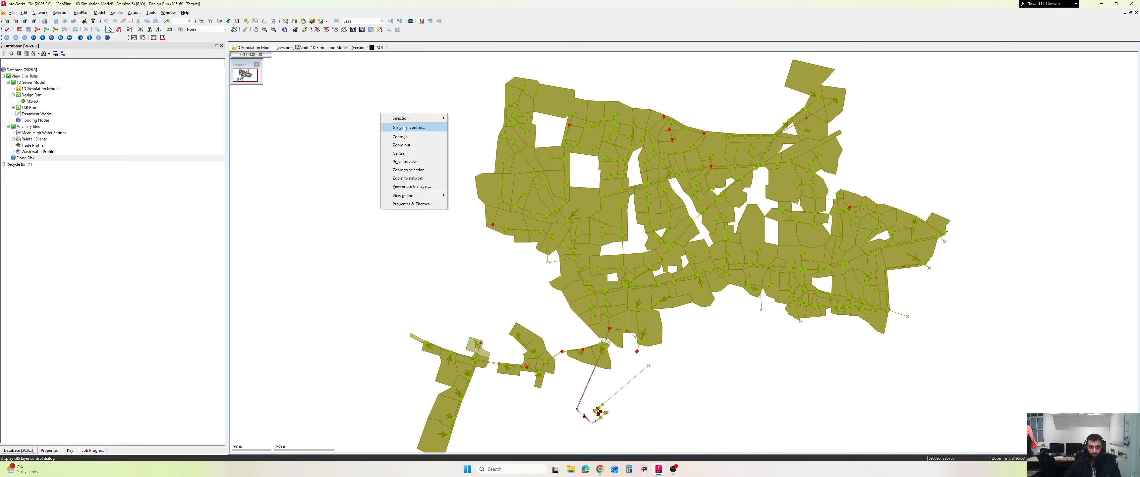
{"action": "left_click", "coordinate": [408, 170]}
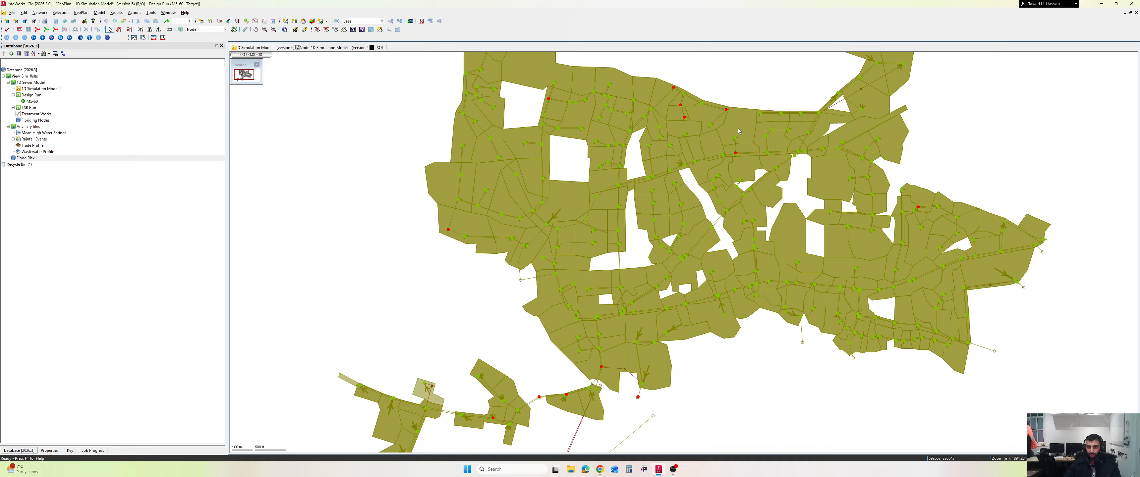